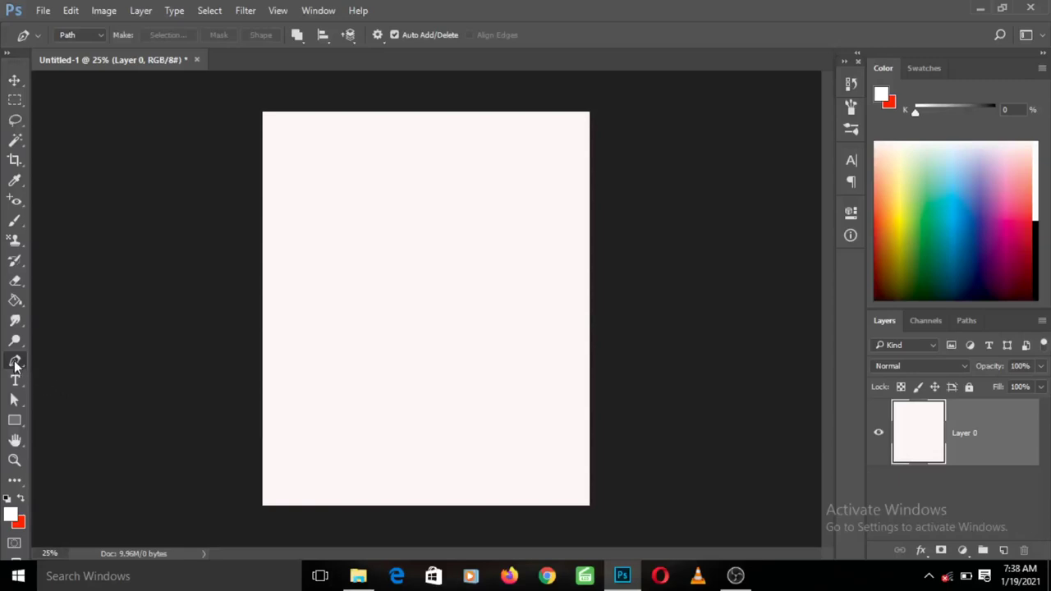
Step: Switch from the Pen Tool to the Path Selection Tool and close its flyout
right_click(15, 364)
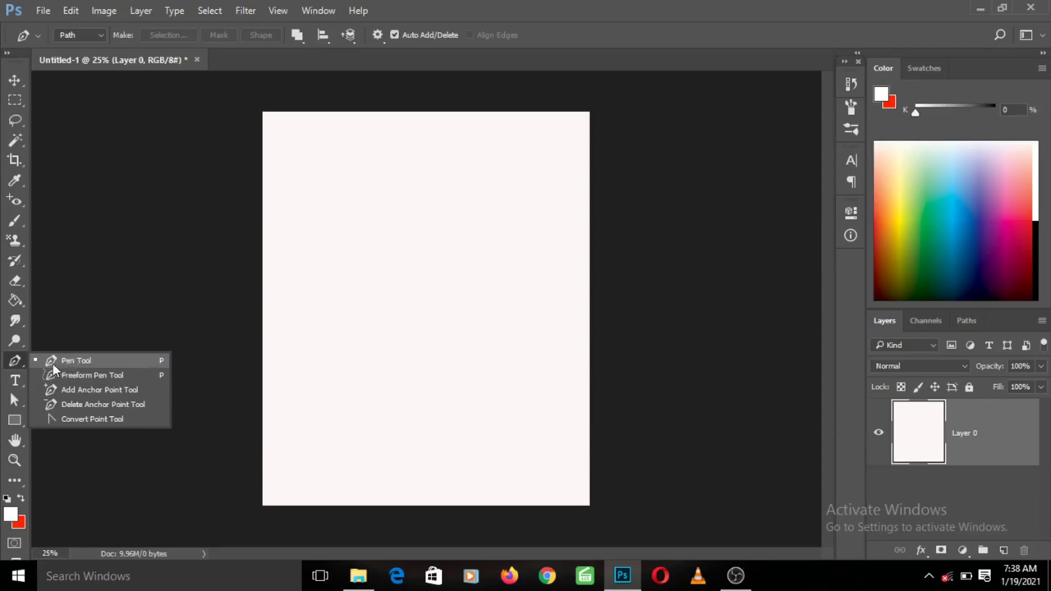
left_click(16, 364)
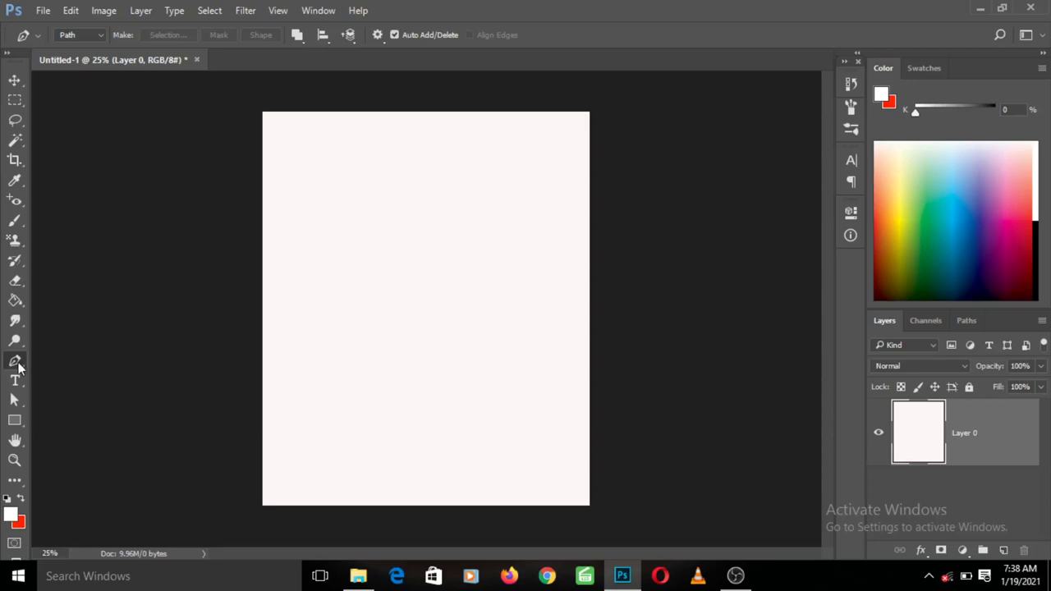
left_click(15, 400)
right_click(15, 400)
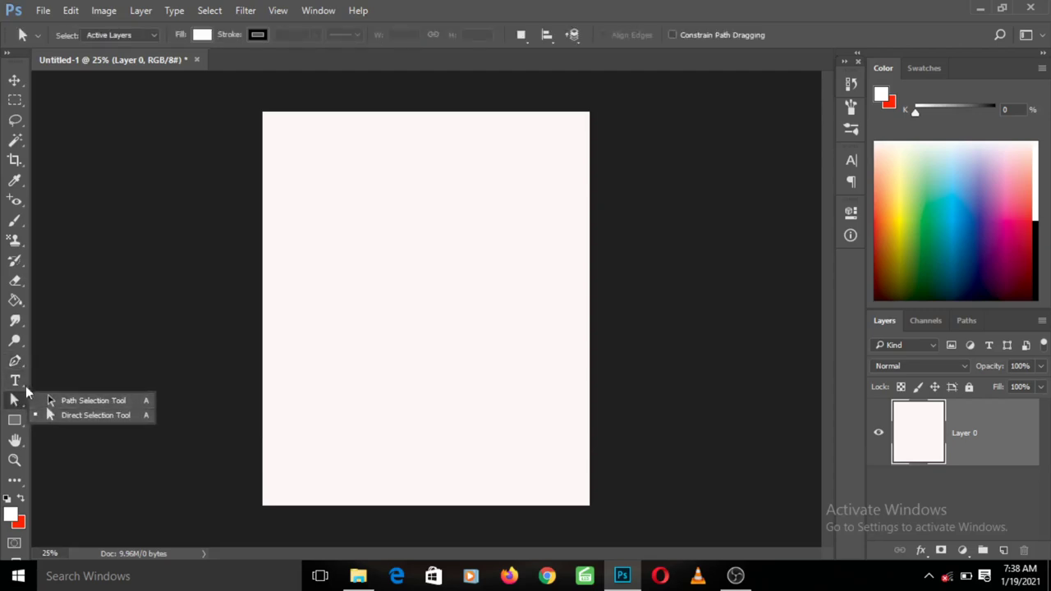
left_click(15, 364)
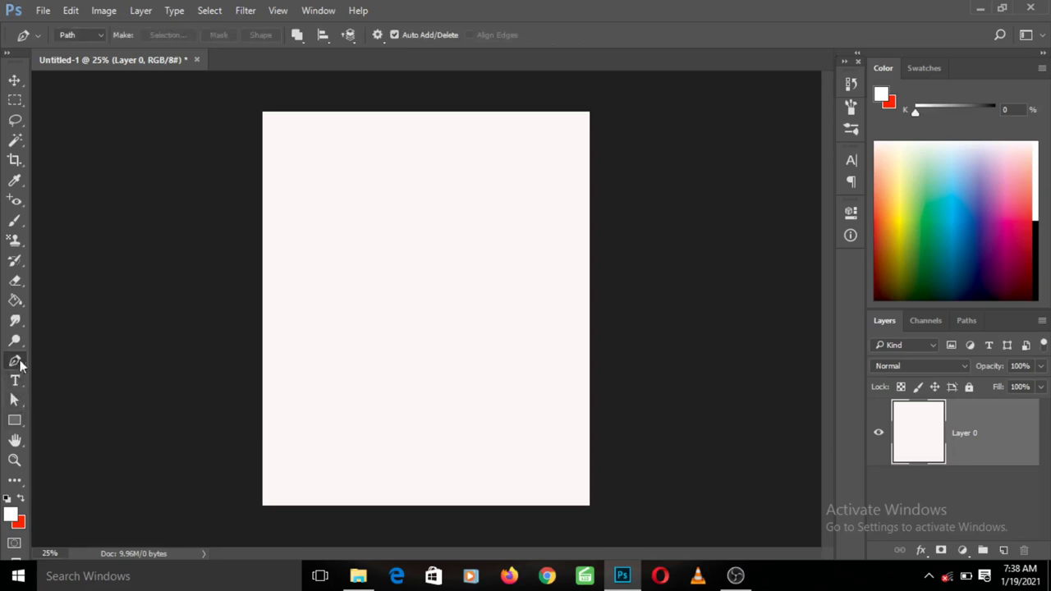
left_click(15, 400)
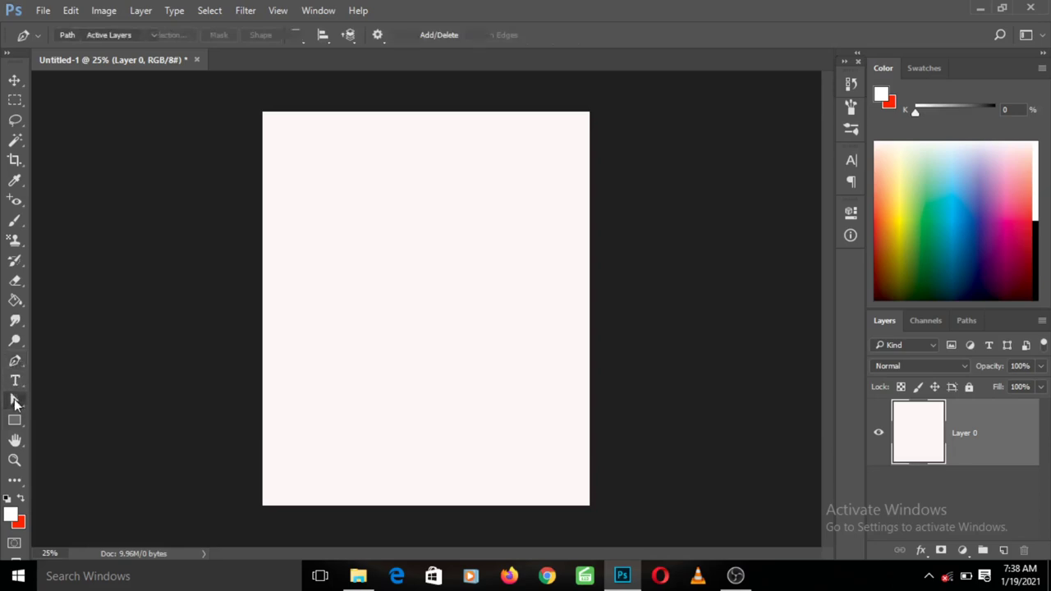
right_click(14, 402)
left_click(15, 402)
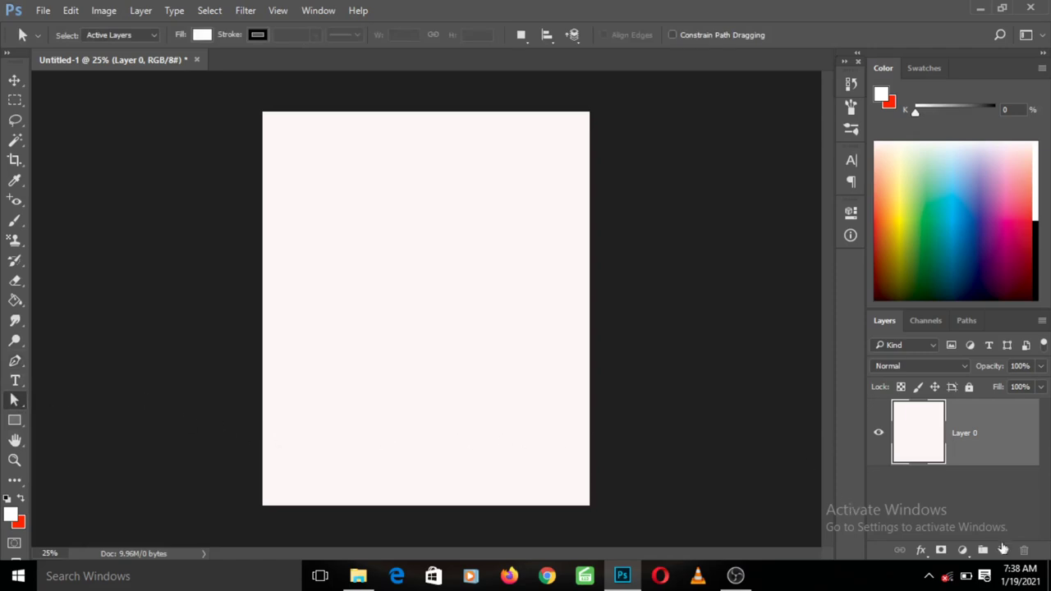
Step: Add a new Layer 1 above Layer 0, then pick the Pen Tool
left_click(1004, 550)
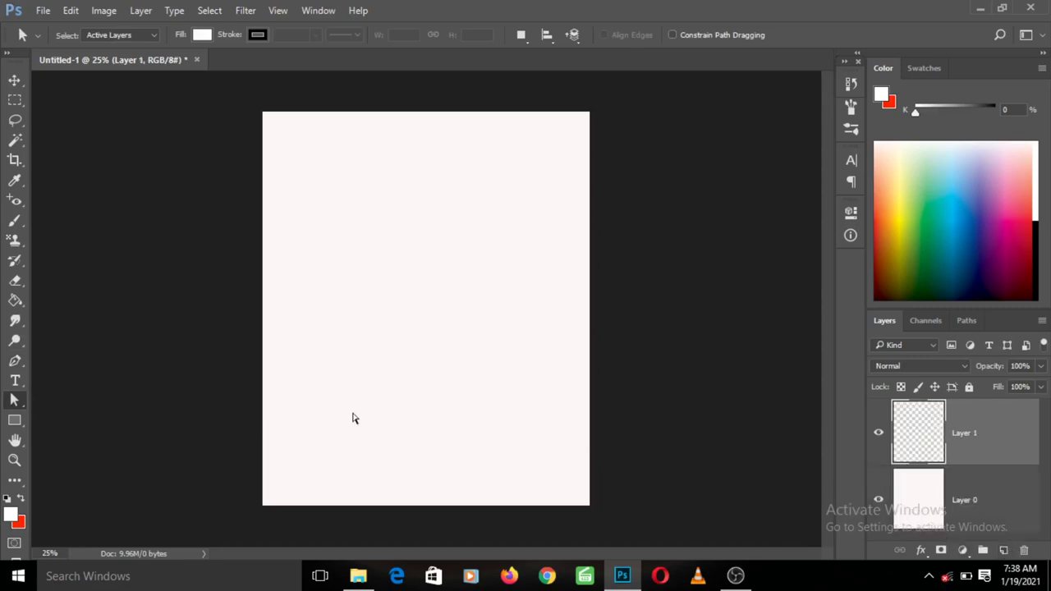
left_click(16, 364)
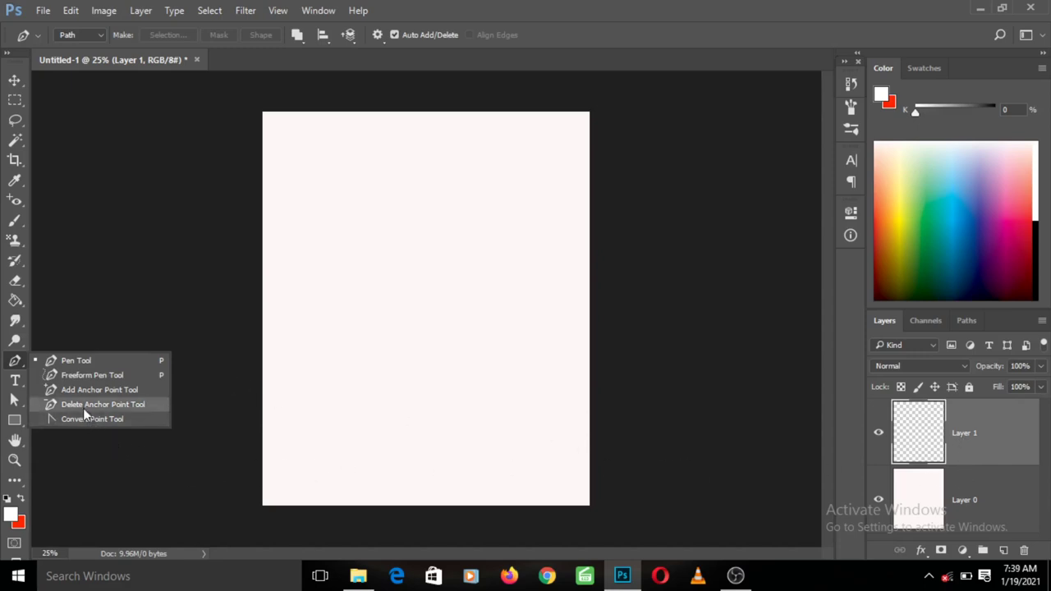
Step: Draw a three-anchor pen path rightward, then straight down, redoing the curved attempt as straight
left_click(73, 363)
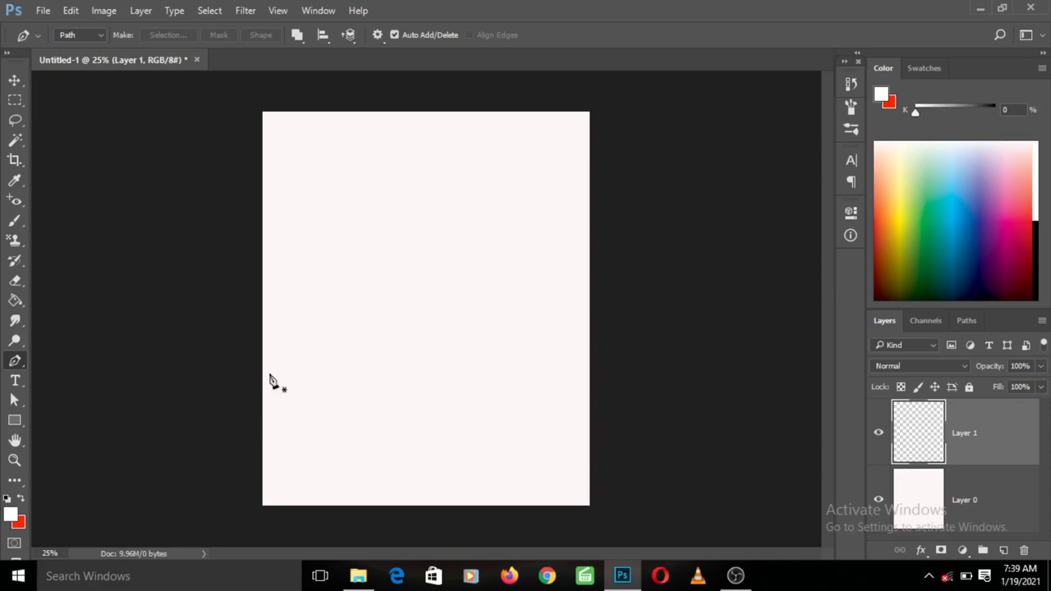
left_click(334, 246)
left_click(494, 250)
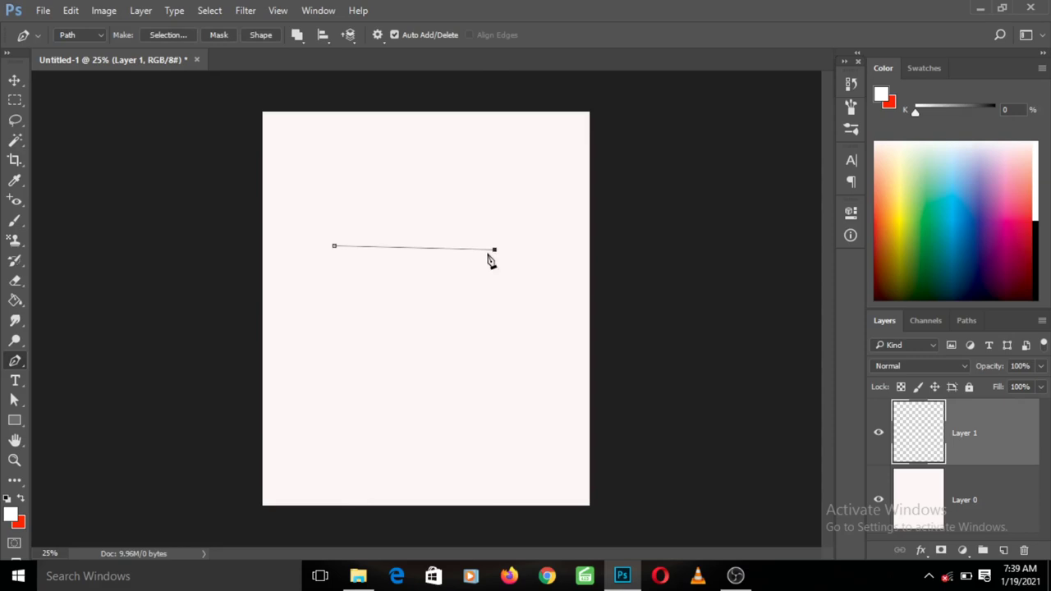
left_click(487, 351)
left_click_drag(488, 353, 488, 399)
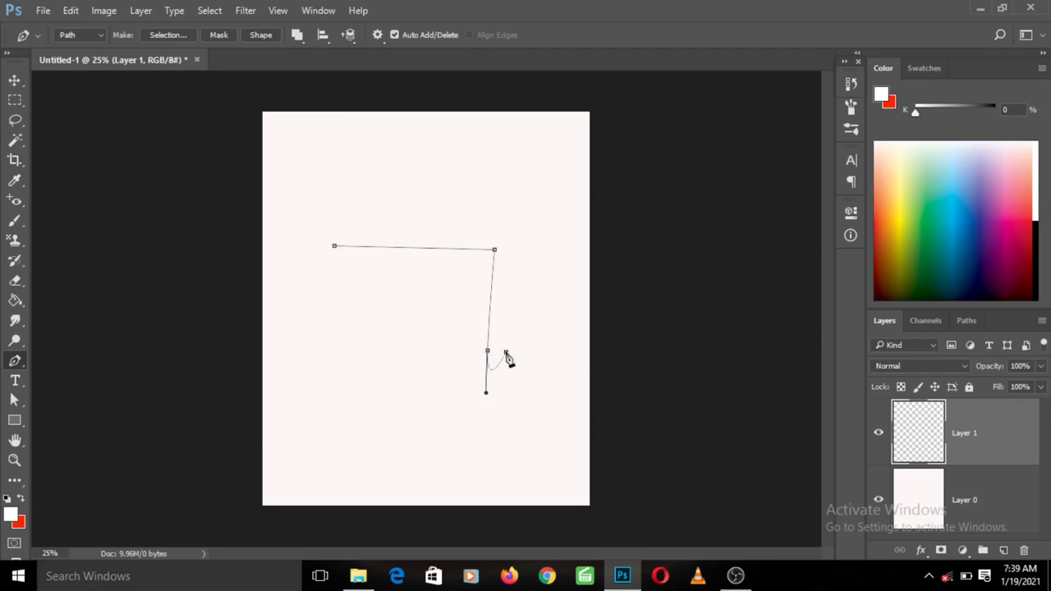
left_click_drag(506, 352, 482, 370)
key("ctrl+z")
key("ctrl+z")
left_click(494, 344)
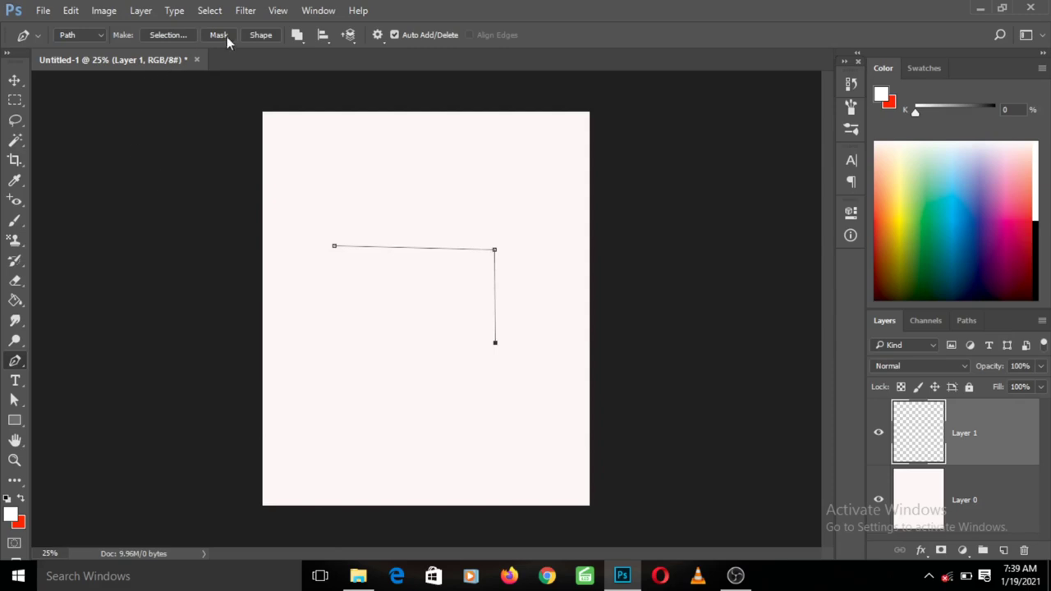
Step: Turn on rulers from the View menu
left_click(320, 12)
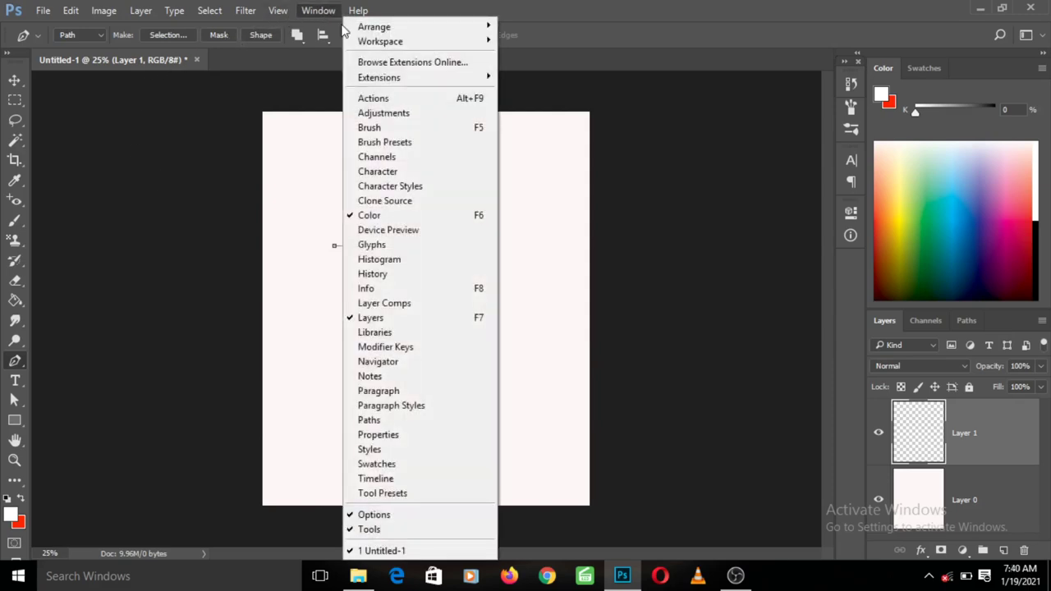
mouse_move(277, 12)
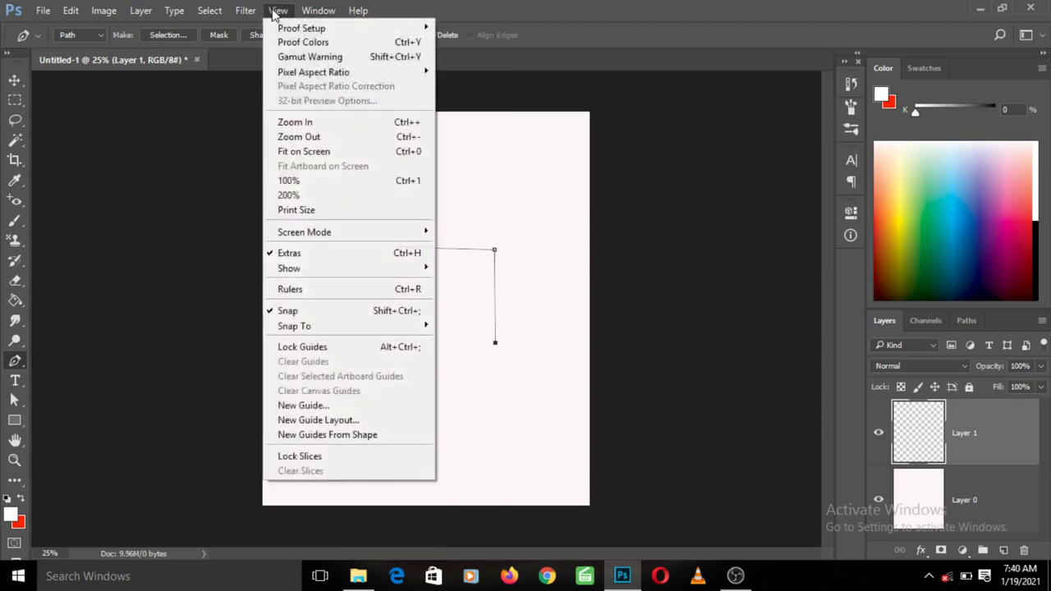
left_click(297, 293)
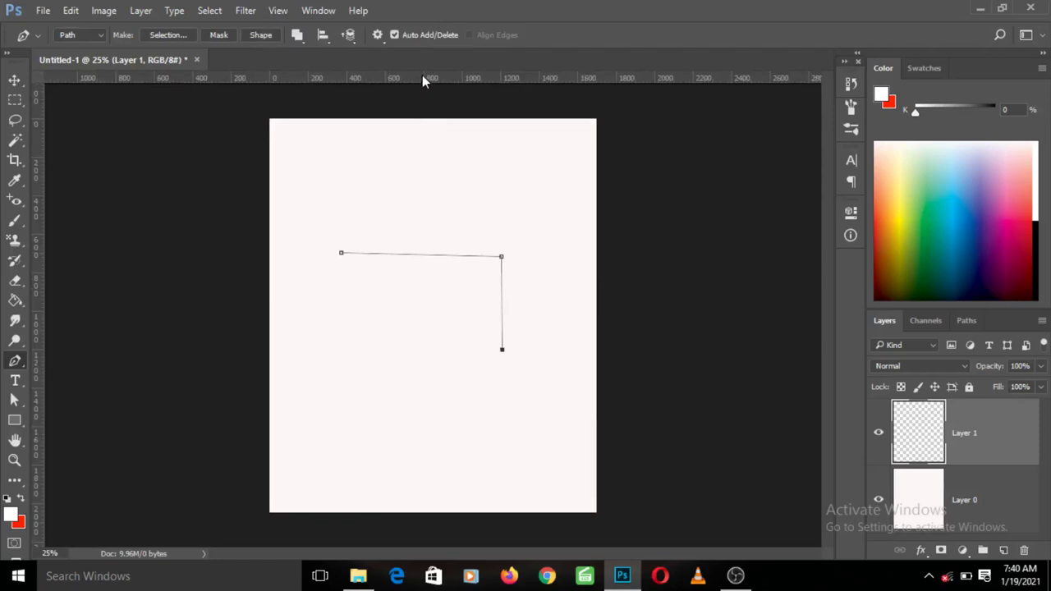
Step: Drag horizontal guides at Y 504 and 1436 px, plus two vertical guides (one at X 1324 px)
left_click_drag(422, 75, 418, 270)
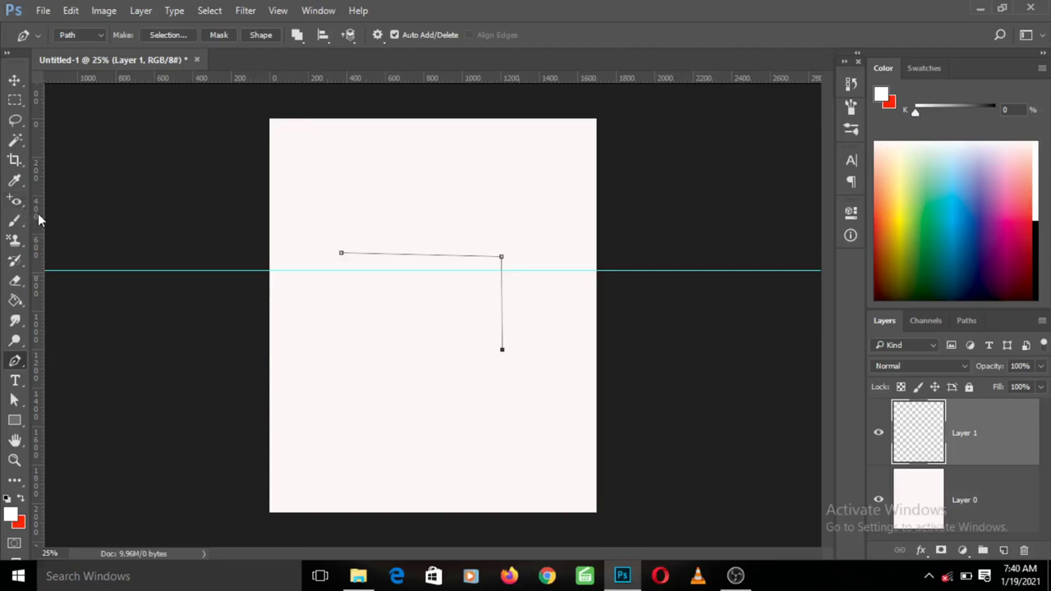
left_click_drag(38, 214, 317, 252)
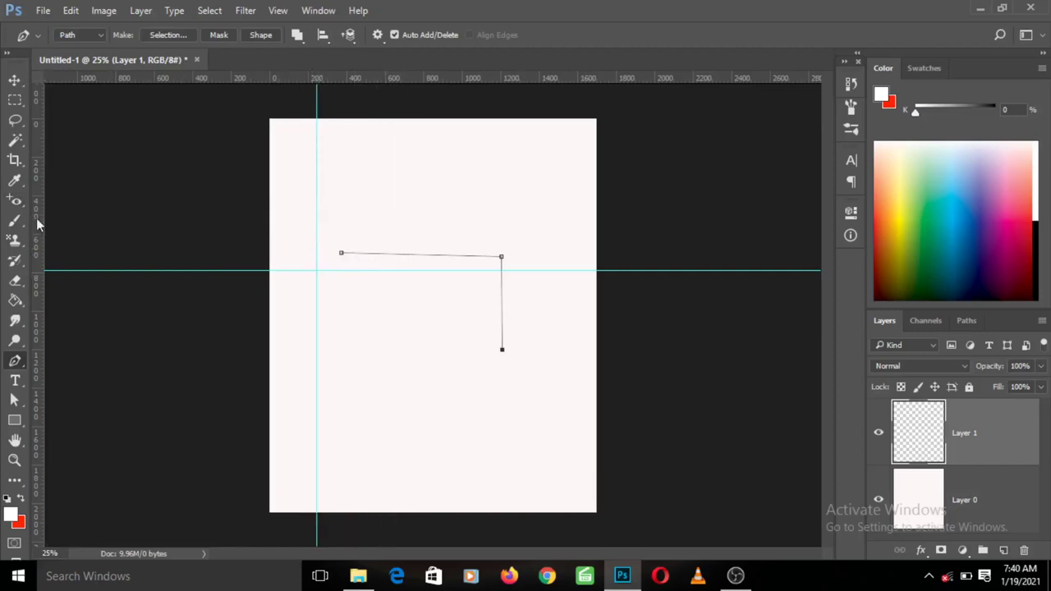
left_click_drag(37, 223, 530, 253)
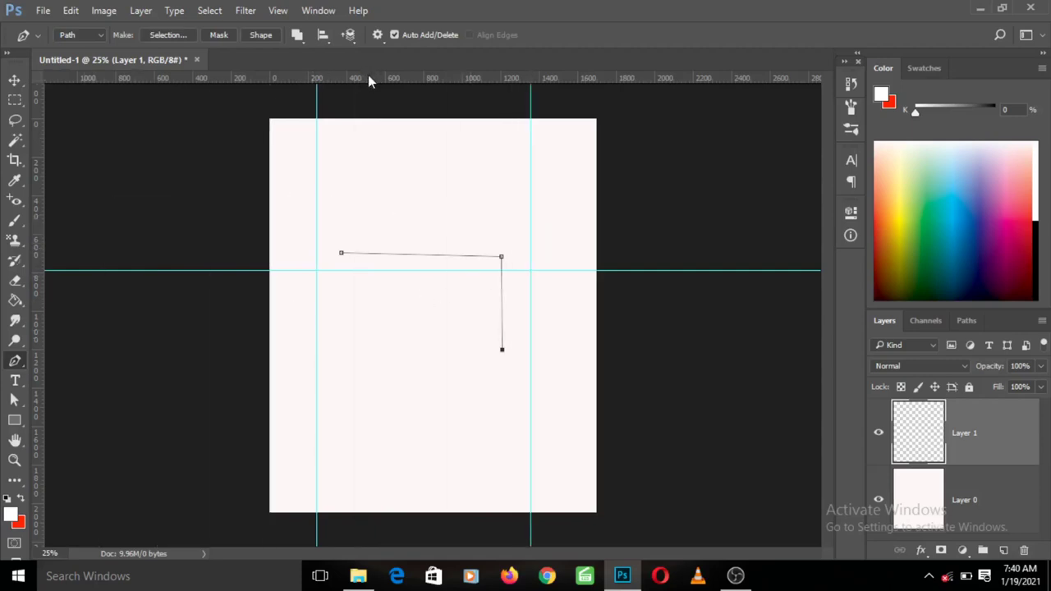
left_click_drag(368, 76, 407, 395)
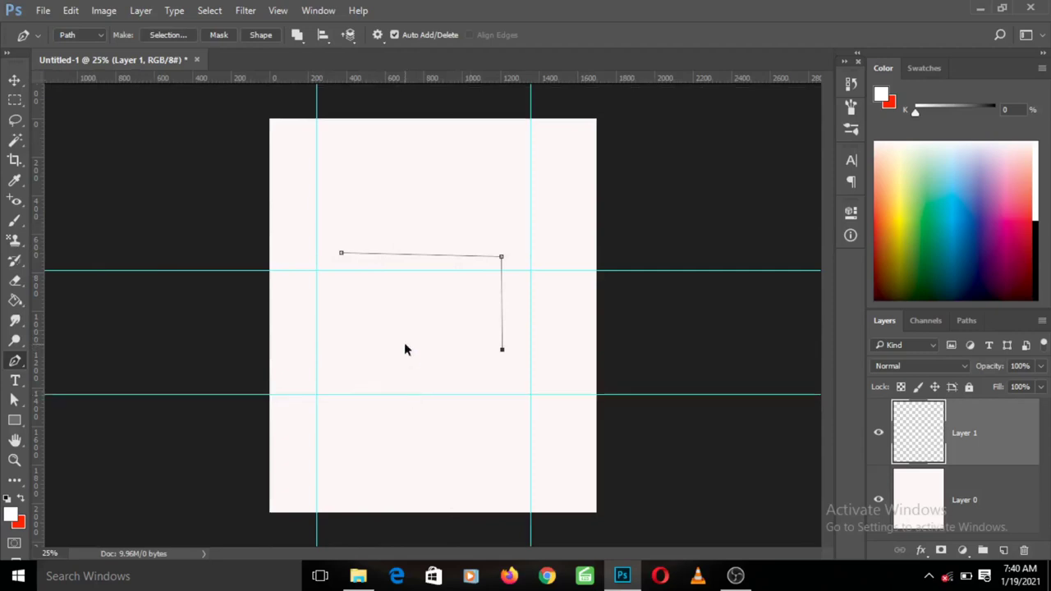
key("ctrl+z")
key("ctrl+z")
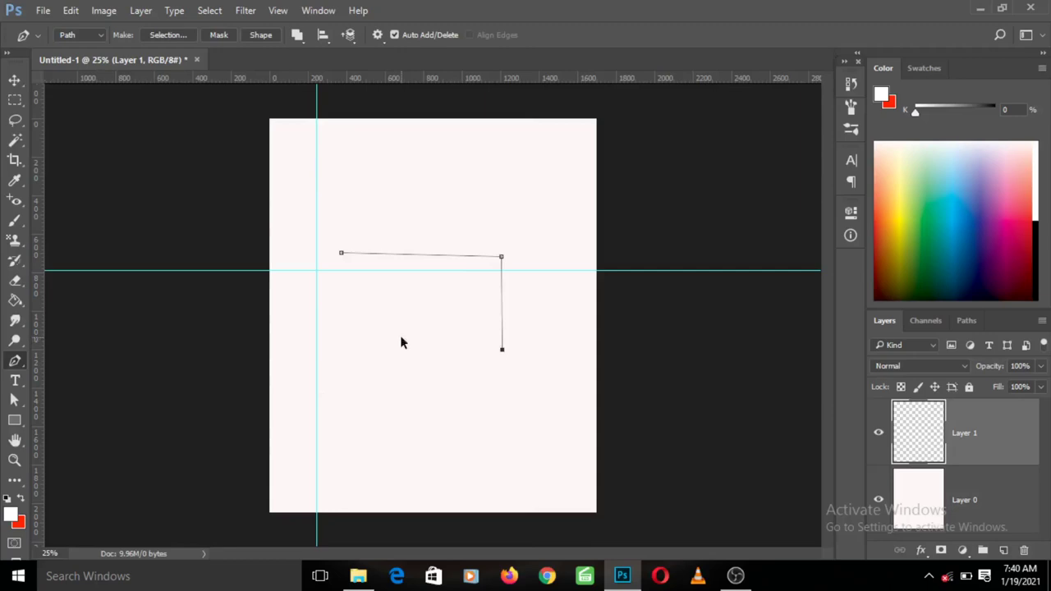
key("ctrl+shift+z")
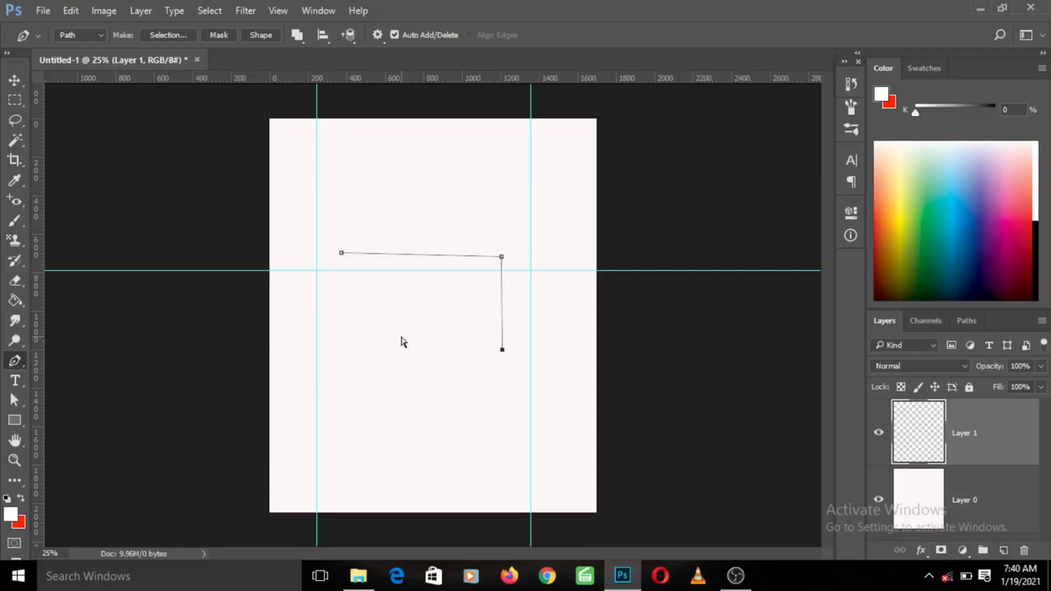
key("ctrl+shift+z")
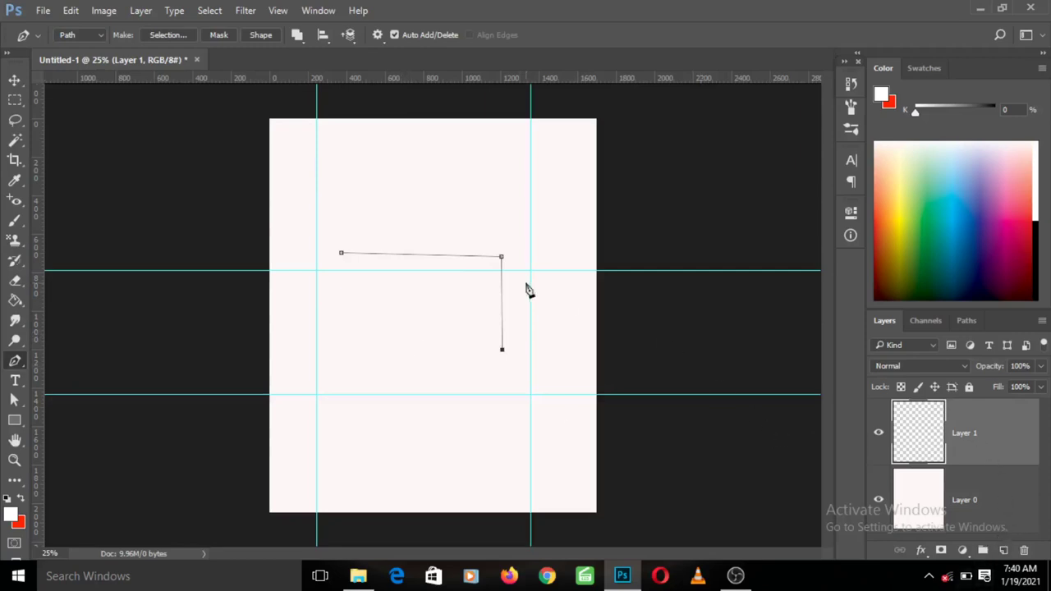
Step: Delete the right-angled path, trace a rectangle path on the guide intersections, then delete it too
right_click(477, 256)
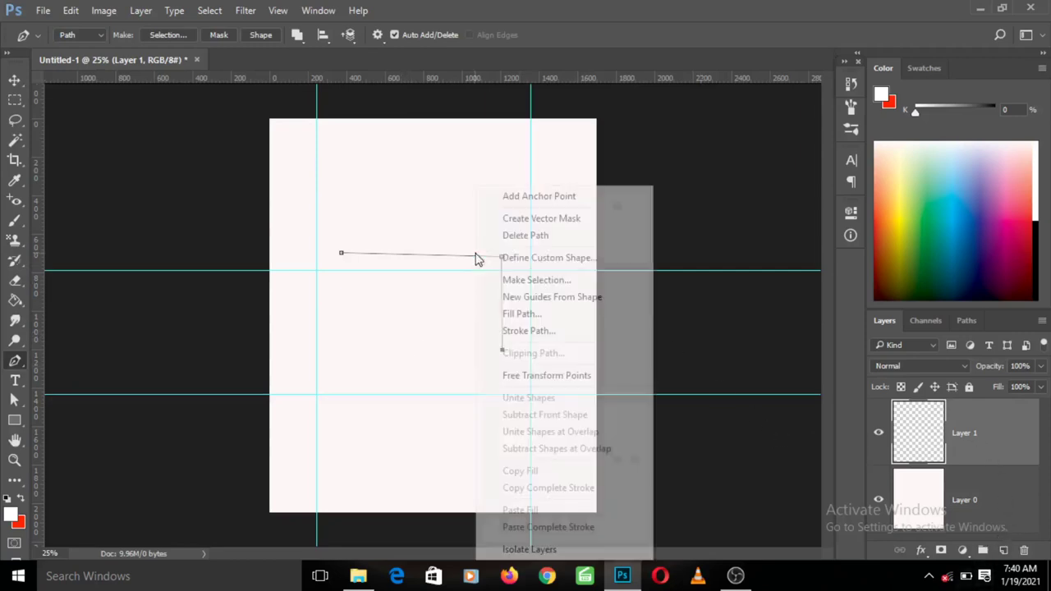
left_click(538, 237)
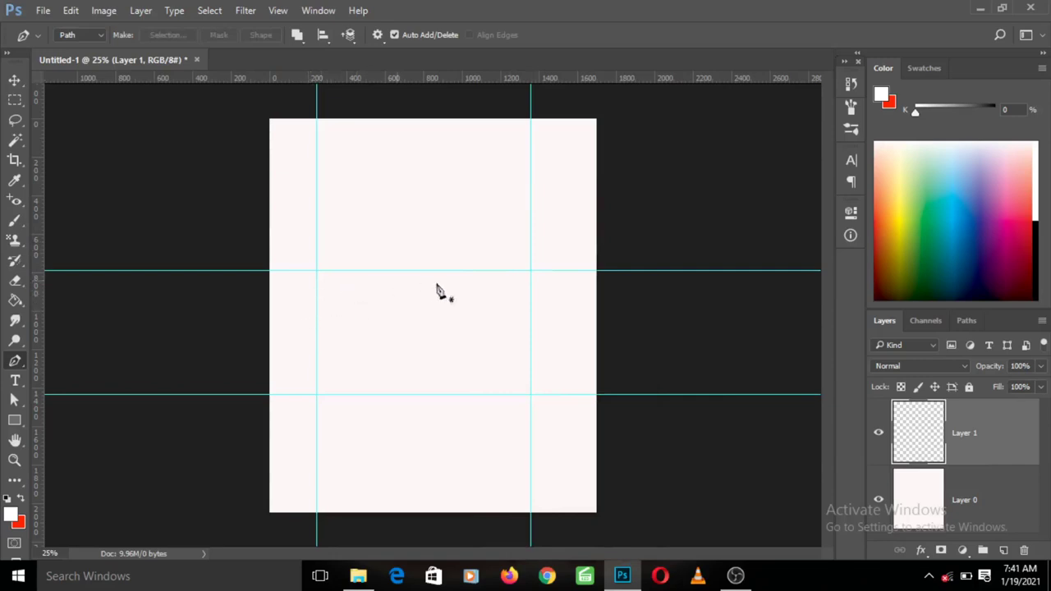
left_click(316, 271)
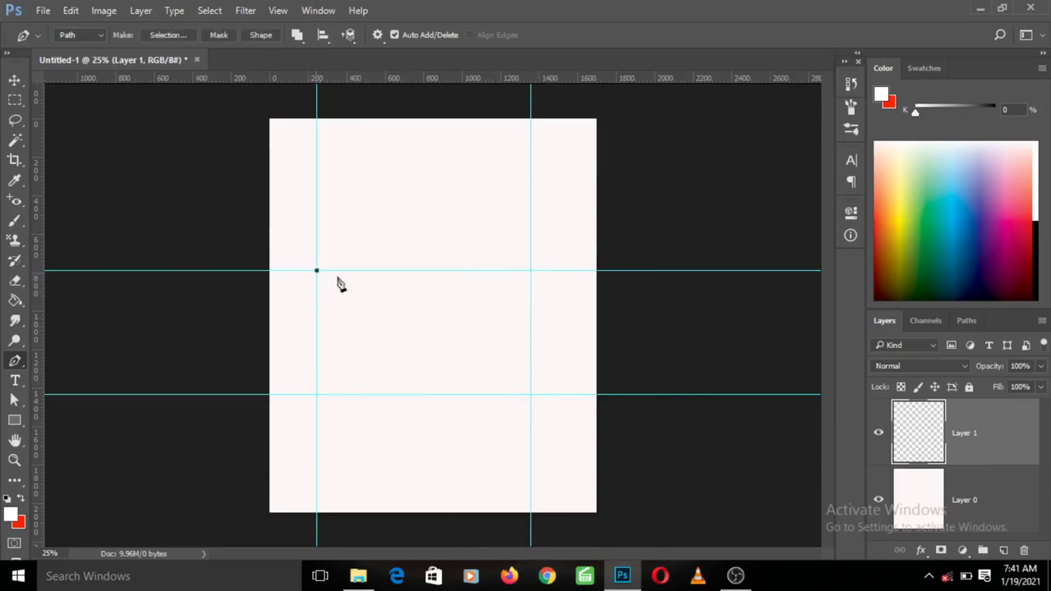
left_click(530, 271)
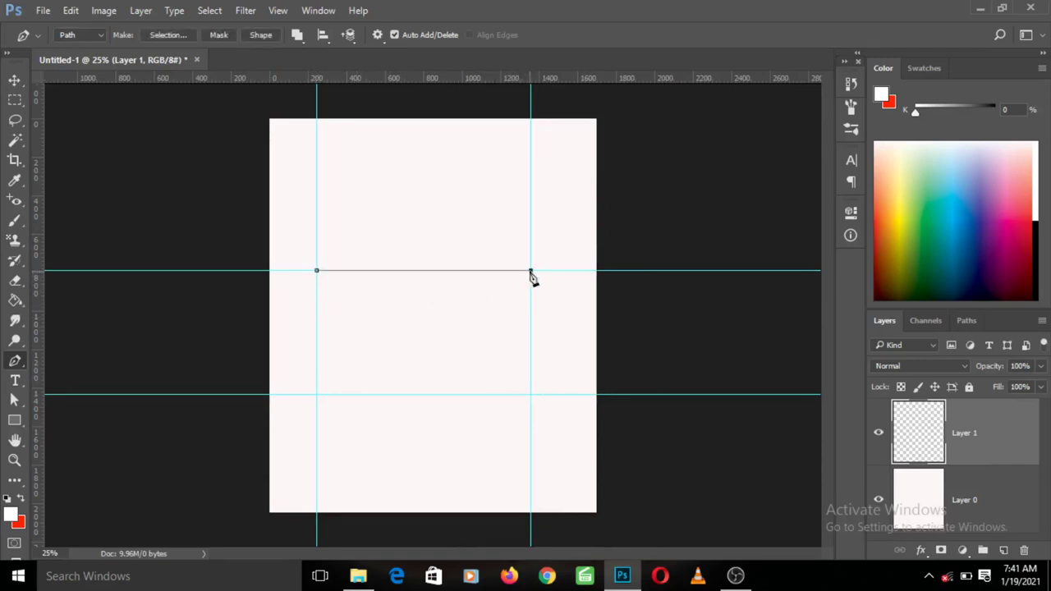
left_click(530, 394)
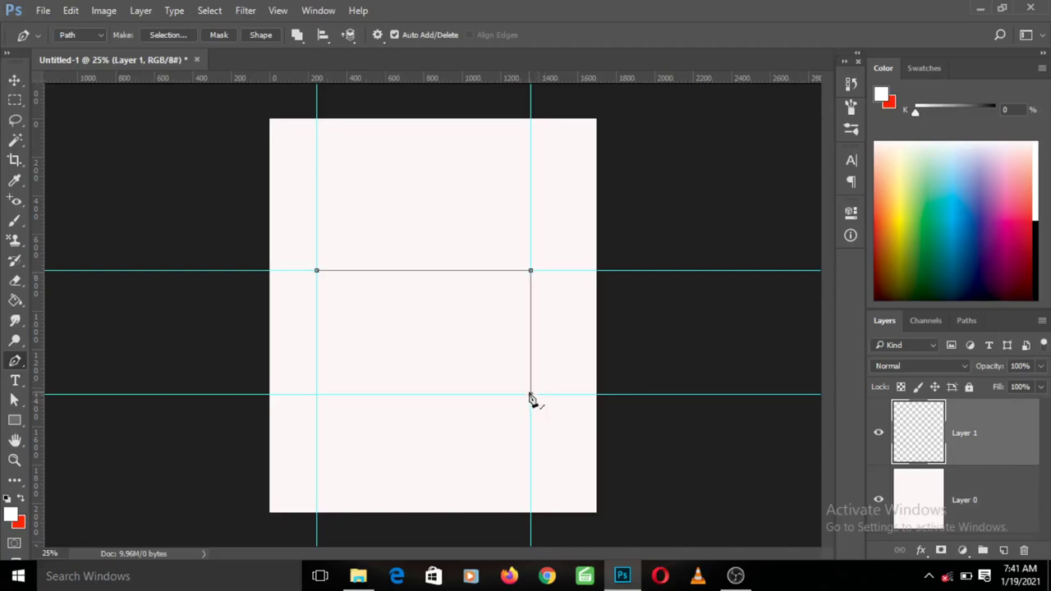
left_click(316, 394)
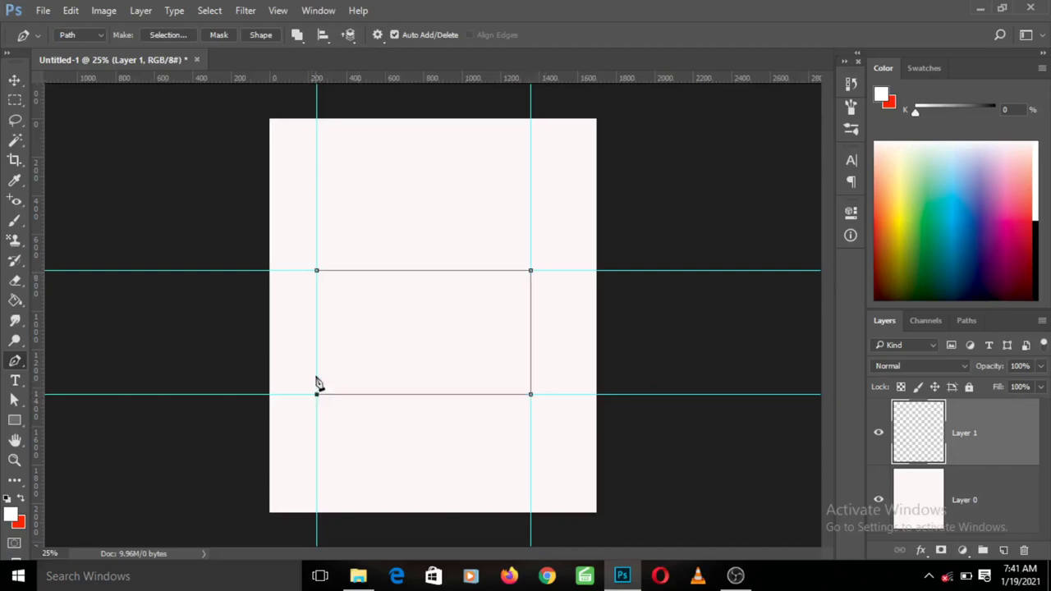
left_click(317, 271)
right_click(452, 311)
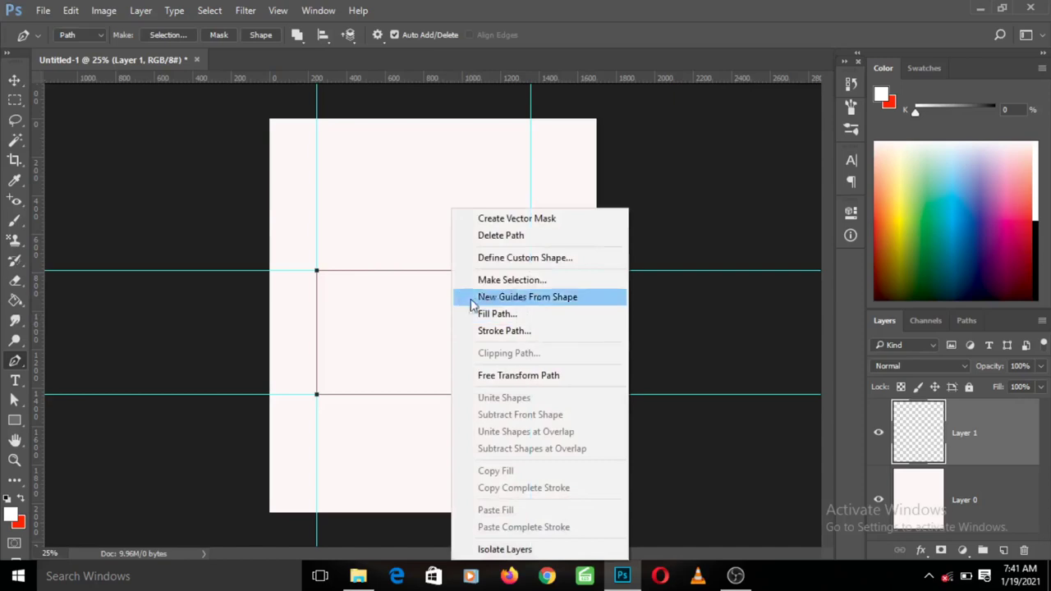
left_click(494, 236)
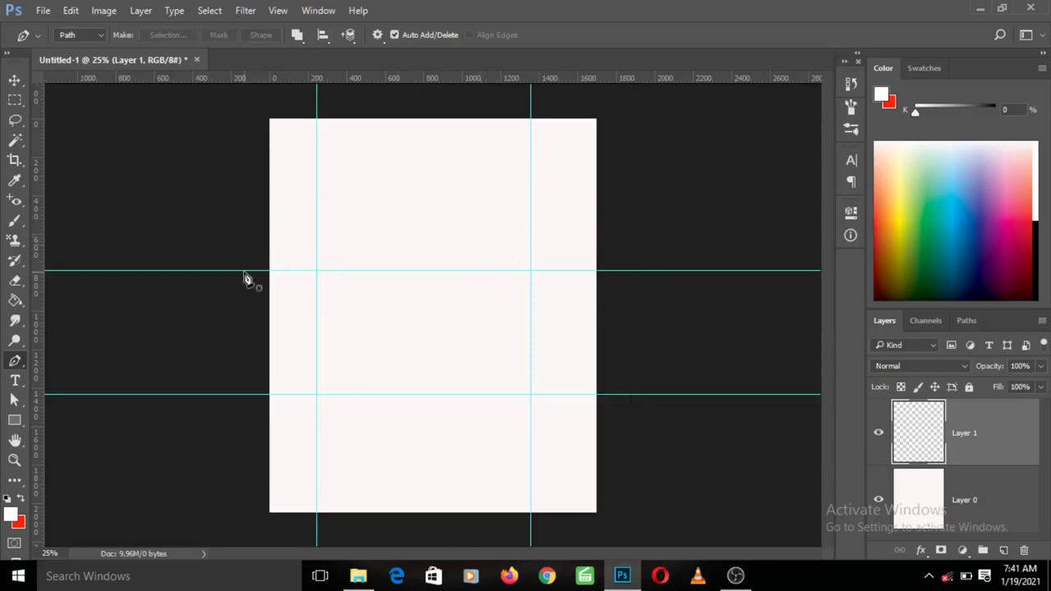
Step: Undo a stray anchor, then drag all four guides back onto the rulers with the Move tool
left_click_drag(244, 271, 244, 217)
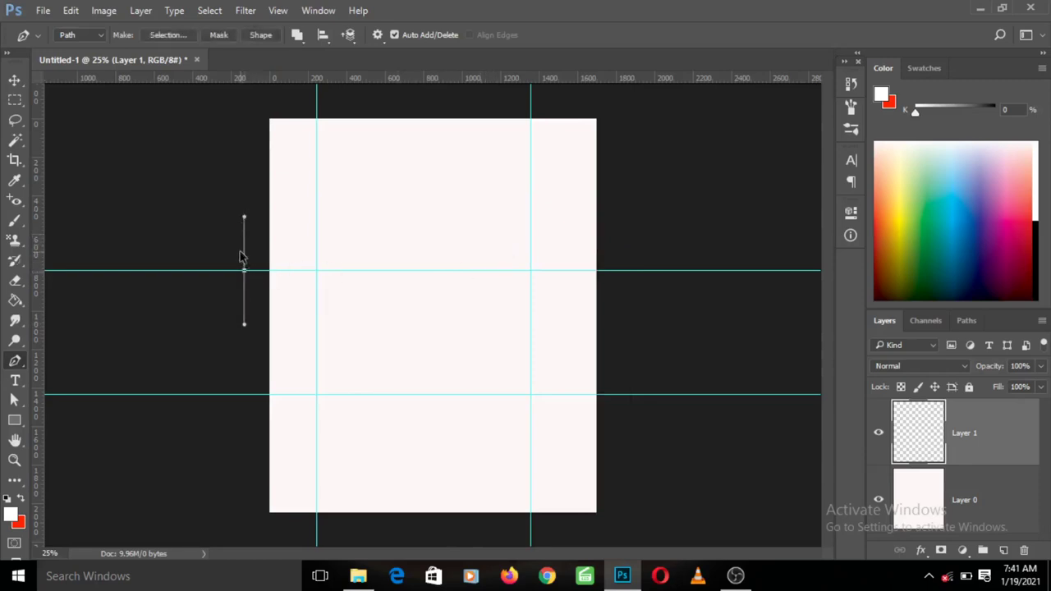
key("ctrl+z")
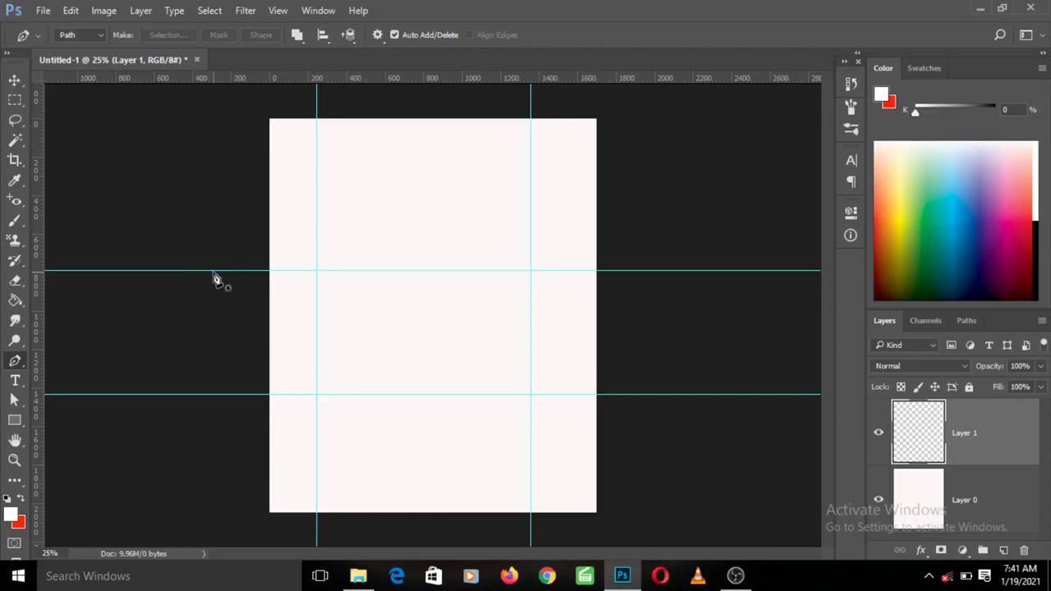
left_click(17, 84)
left_click_drag(171, 272, 194, 76)
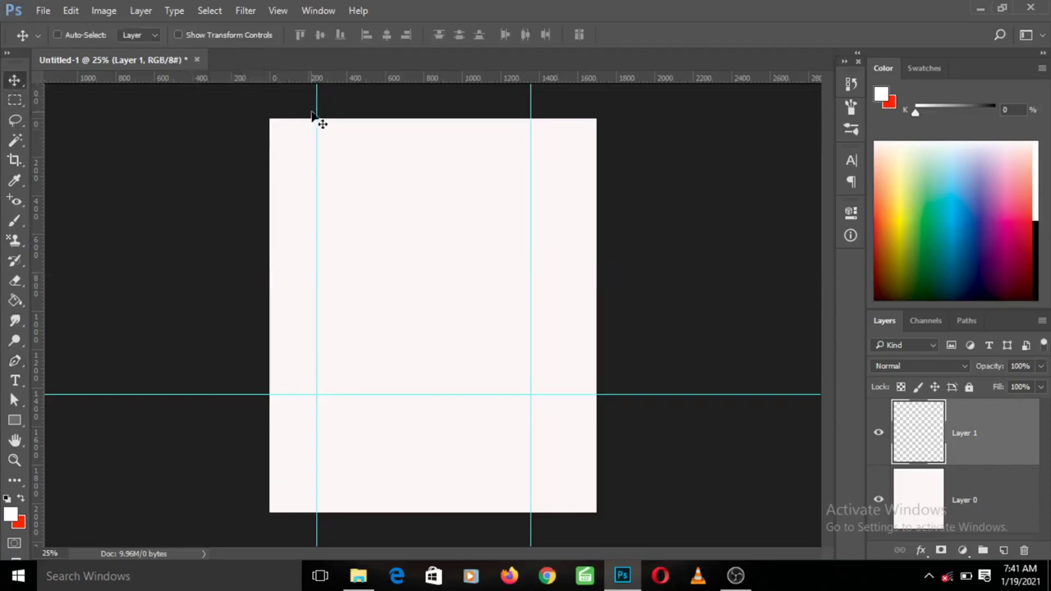
left_click_drag(317, 104, 18, 130)
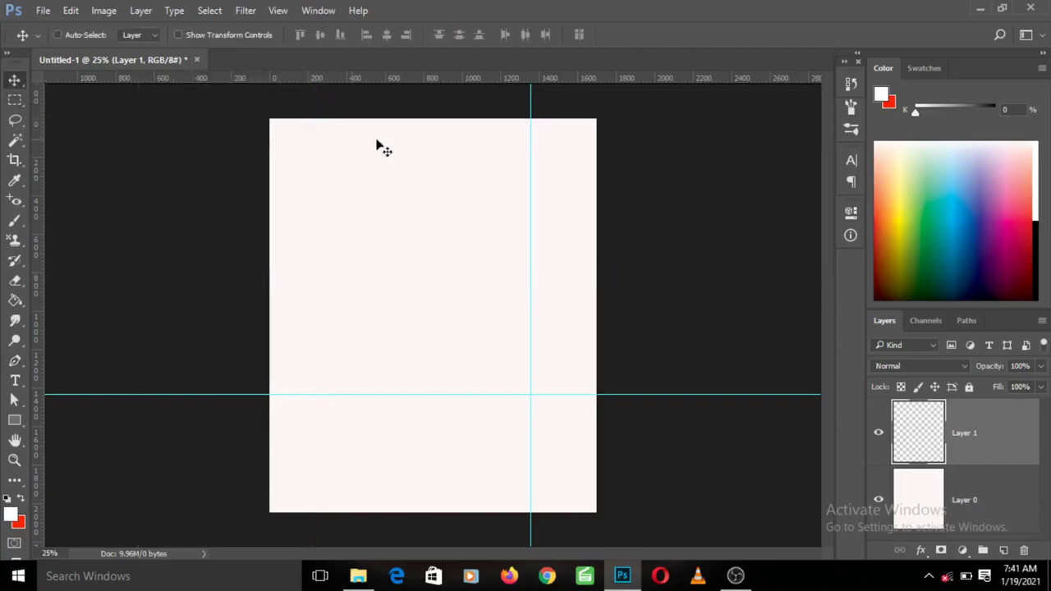
left_click_drag(530, 110, 25, 131)
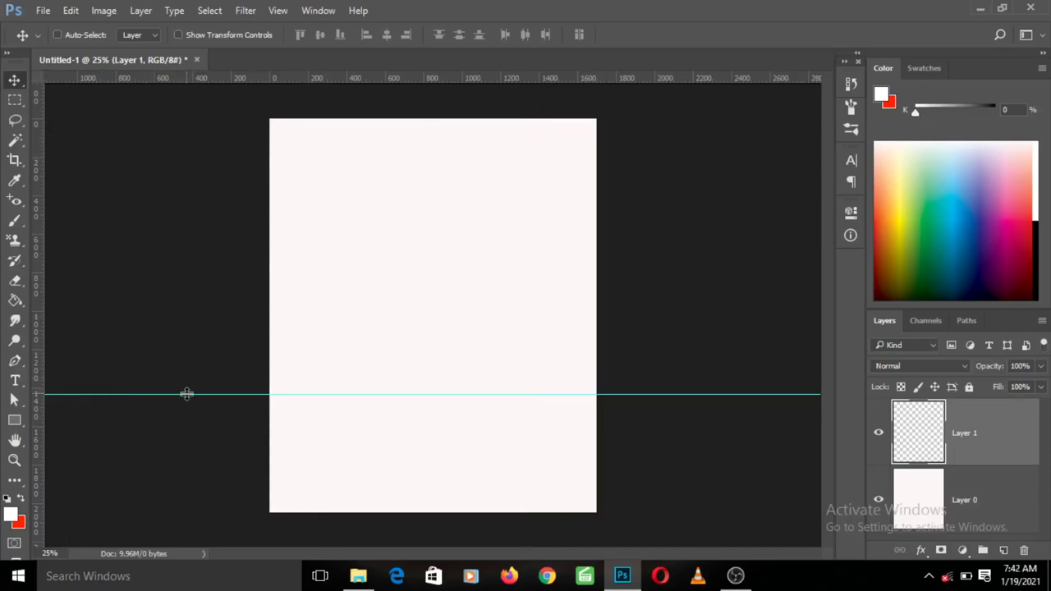
left_click_drag(186, 392, 231, 77)
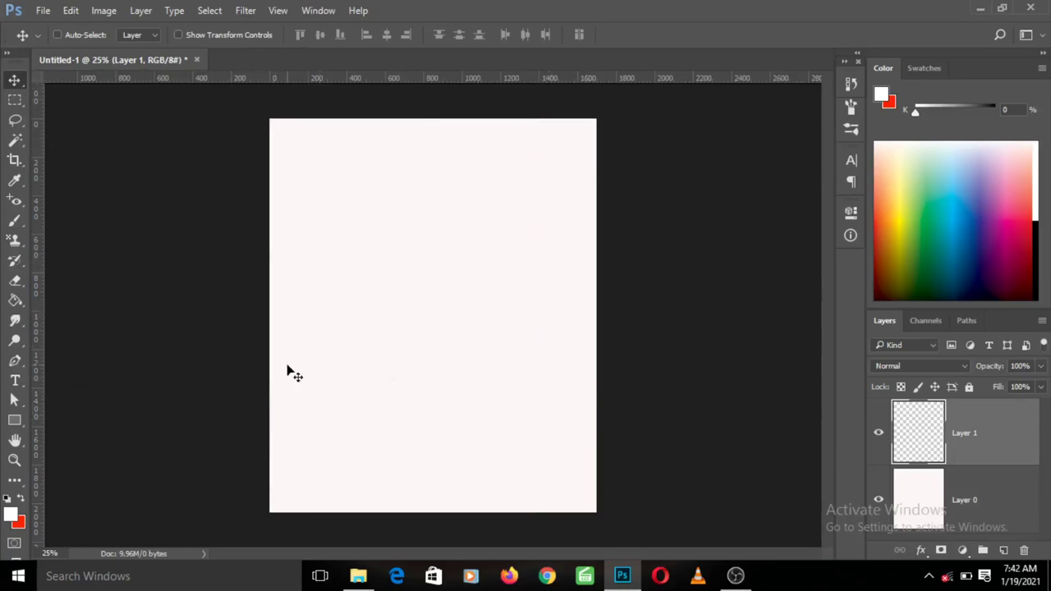
Step: Start a pen path at the canvas's left edge, curving up into a first hump
left_click(15, 361)
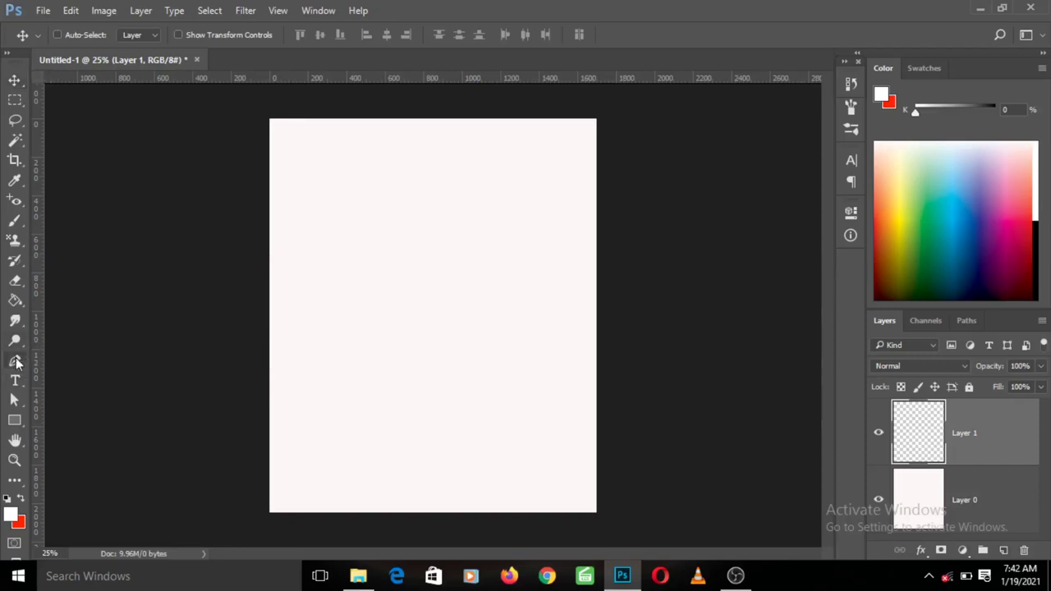
left_click(269, 375)
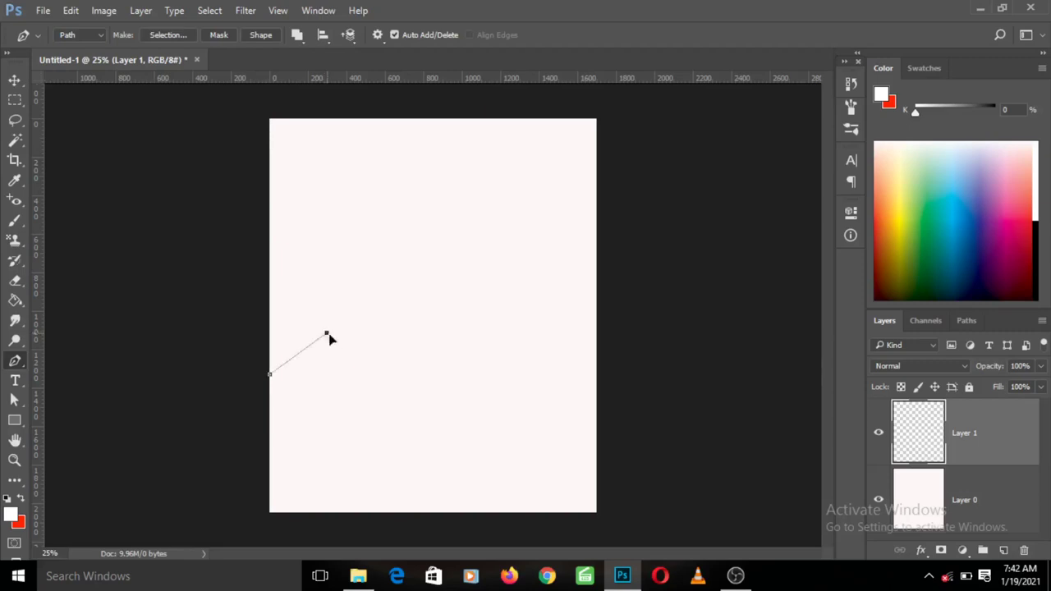
left_click_drag(328, 335, 379, 334)
left_click_drag(378, 335, 376, 333)
left_click(373, 385)
key("ctrl+z")
Step: Curve the wave down through a trough and over a second hump to the right edge
left_click(375, 380)
left_click_drag(374, 380, 382, 420)
left_click_drag(437, 429, 493, 431)
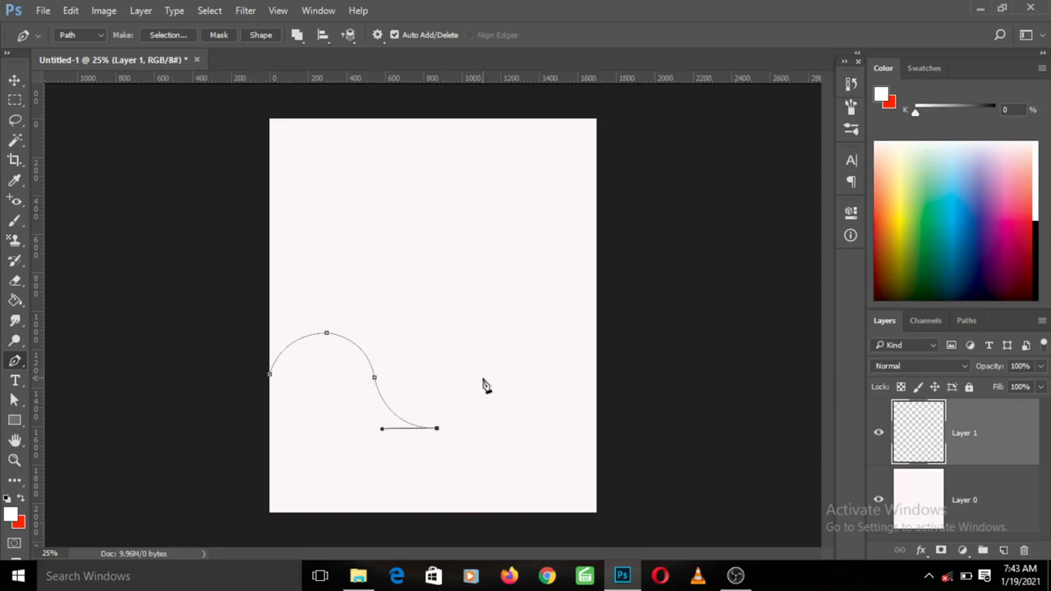
left_click_drag(483, 378, 487, 335)
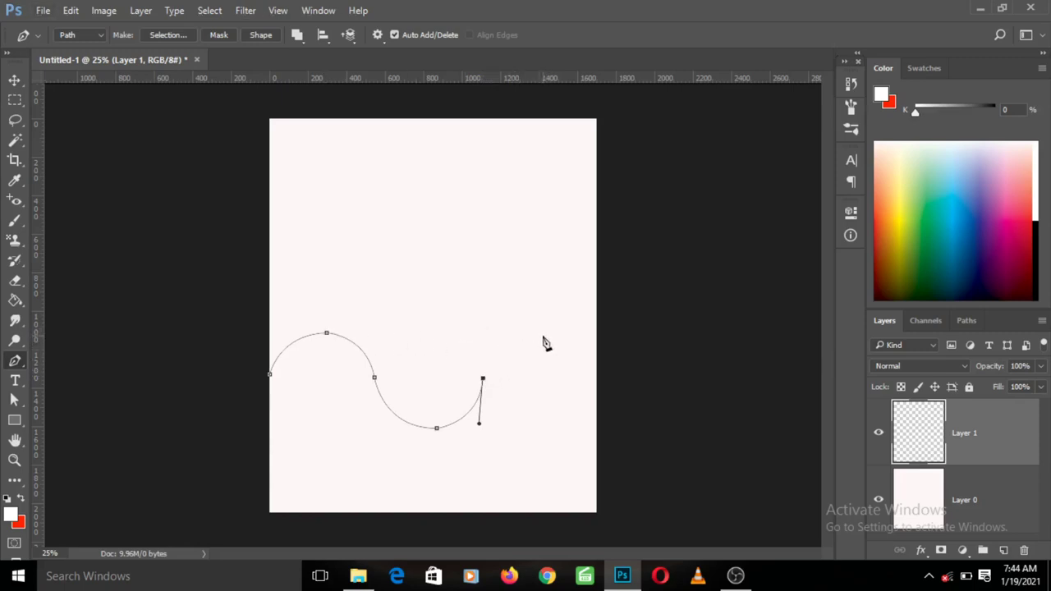
left_click_drag(543, 336, 592, 335)
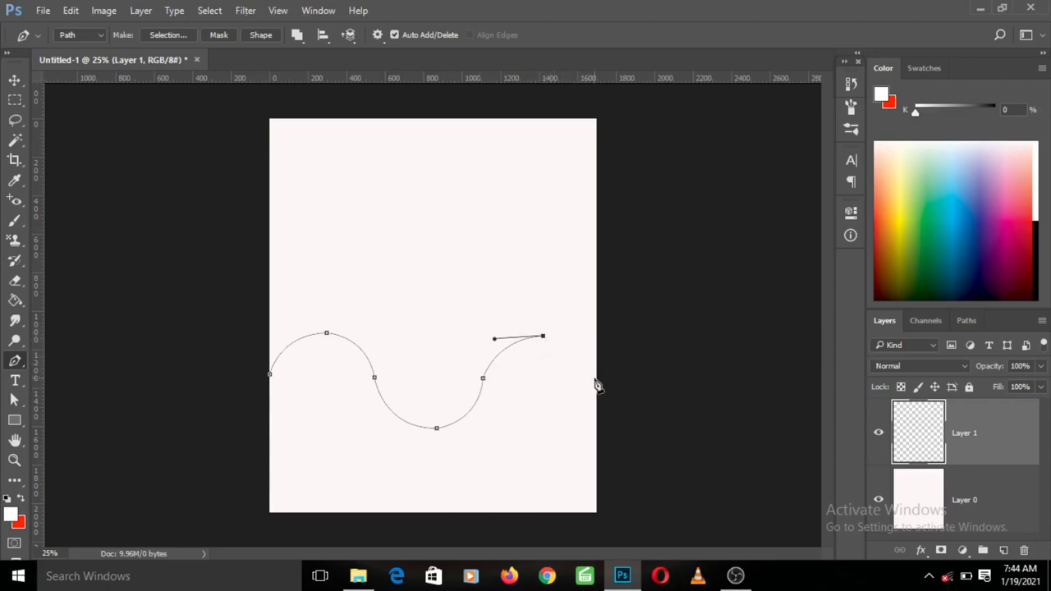
left_click_drag(597, 380, 604, 426)
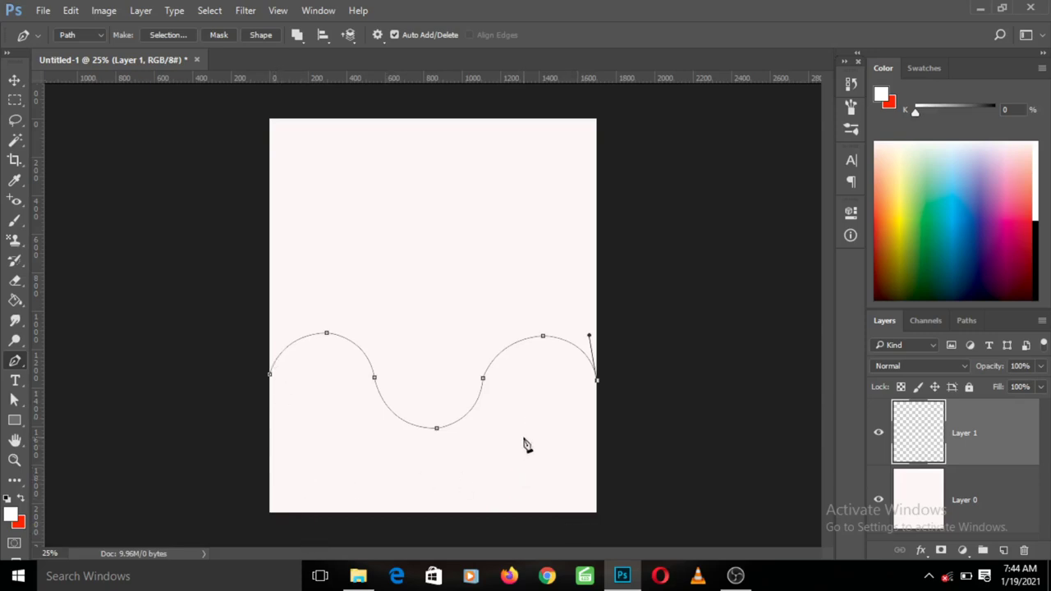
Step: Close the path via the bottom-right and bottom-left corners back to its start point
left_click(597, 512)
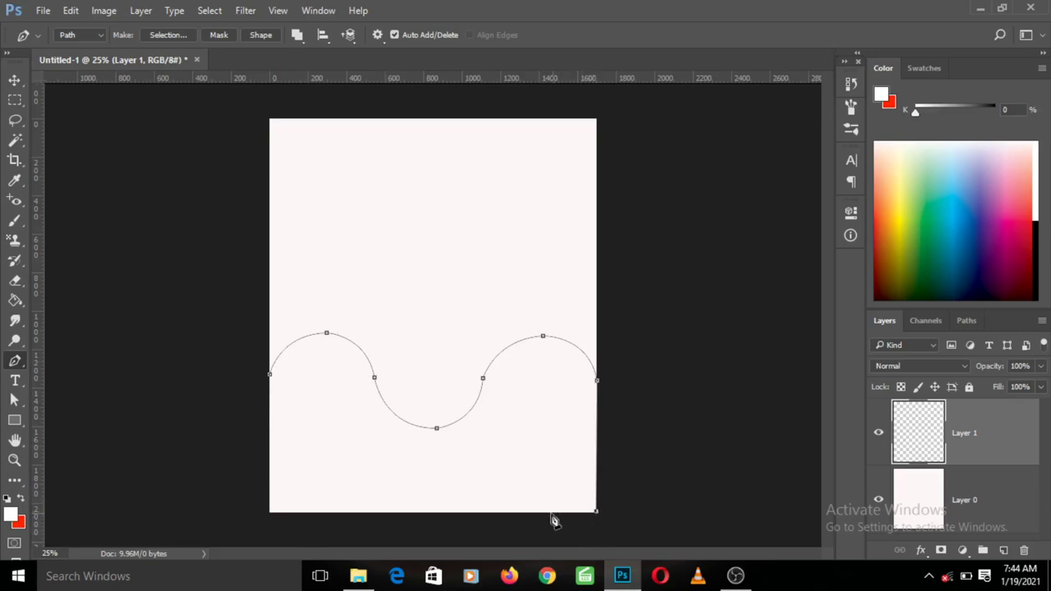
left_click(271, 512)
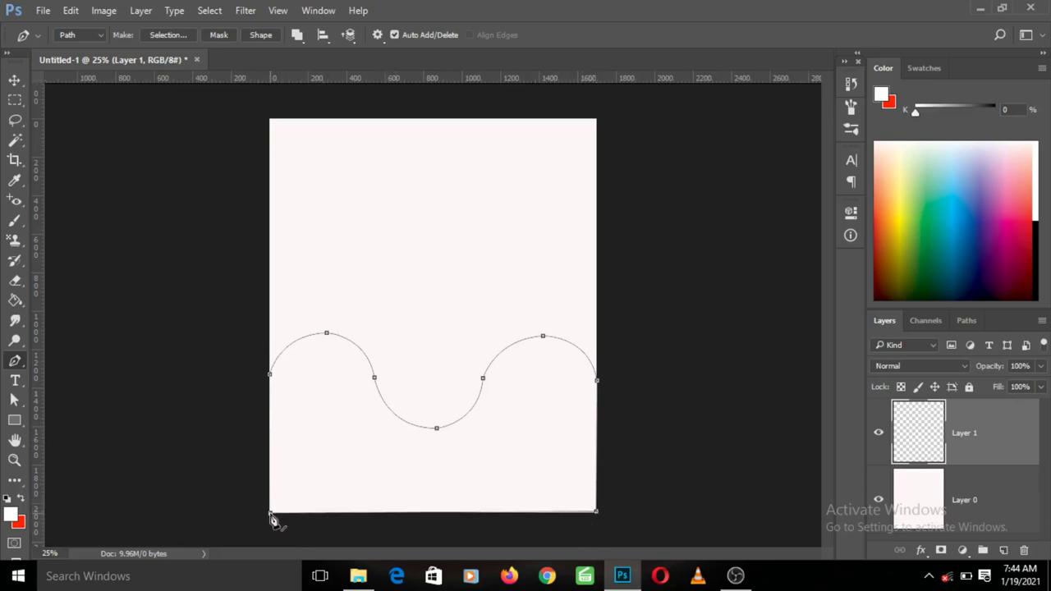
left_click(271, 376)
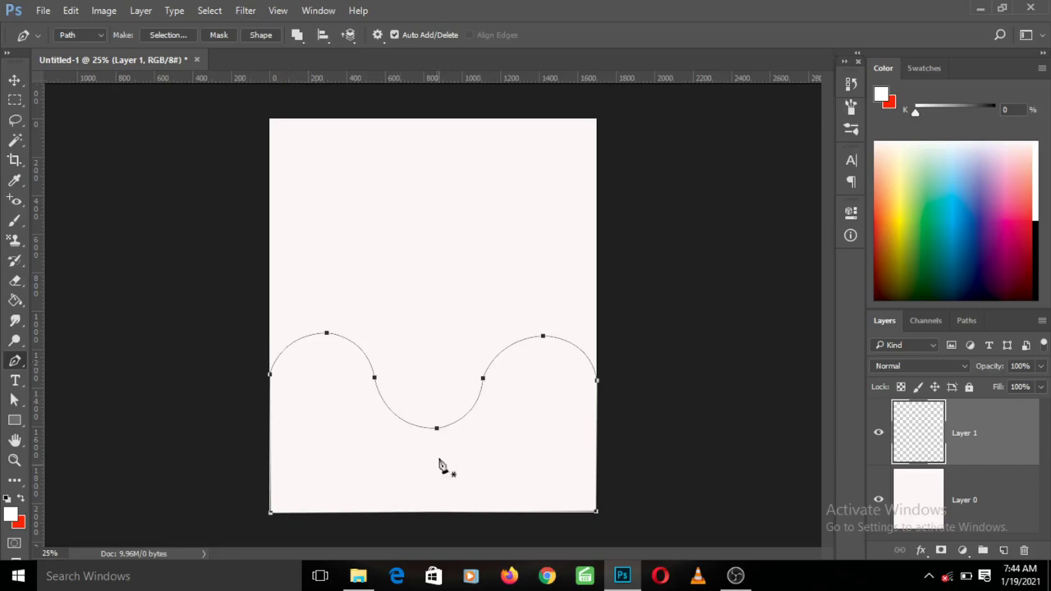
right_click(351, 426)
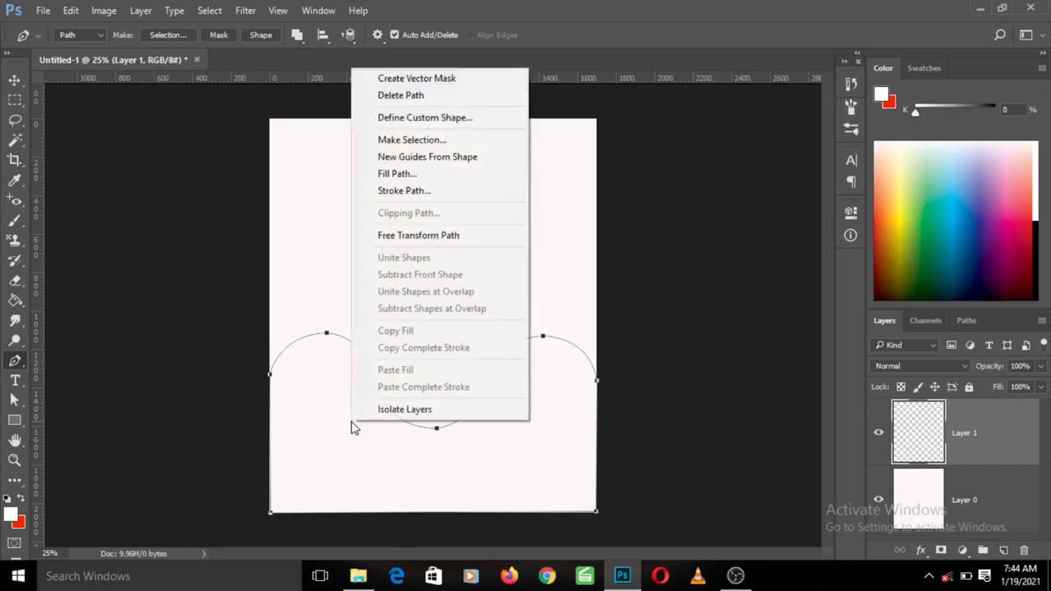
left_click(392, 194)
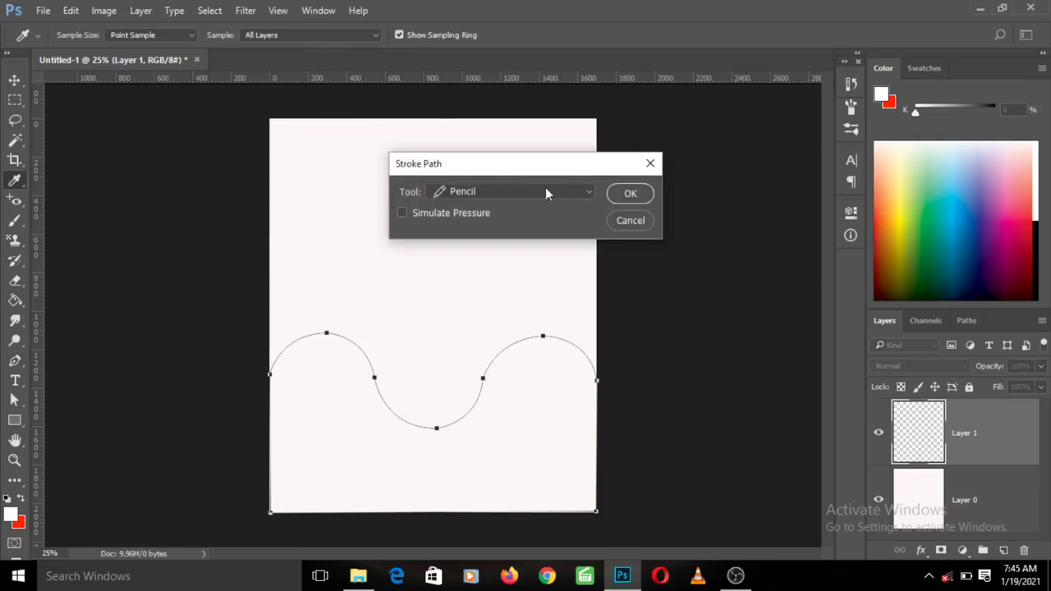
left_click(584, 193)
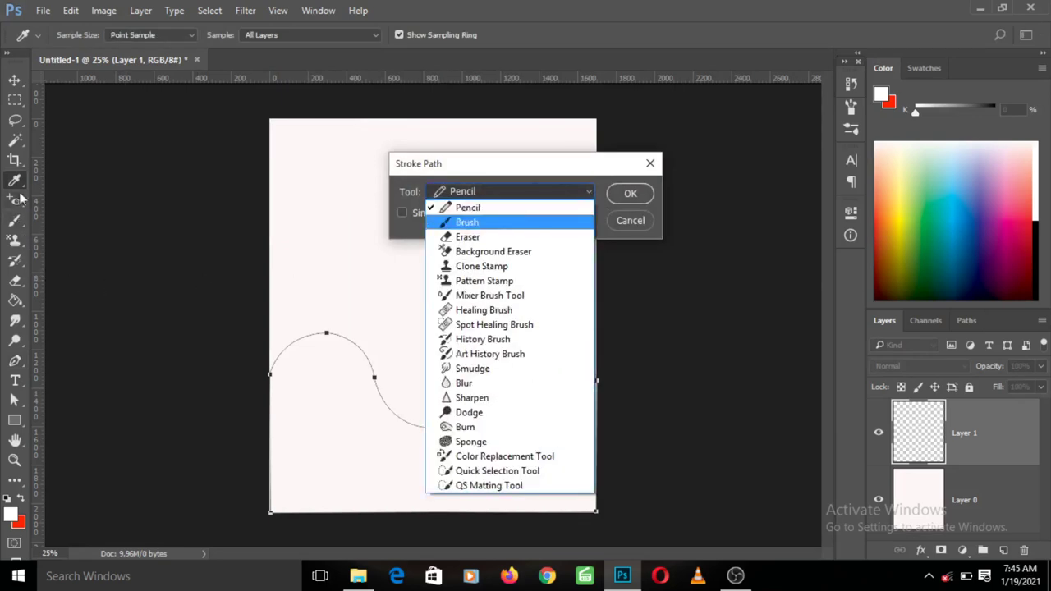
left_click(485, 211)
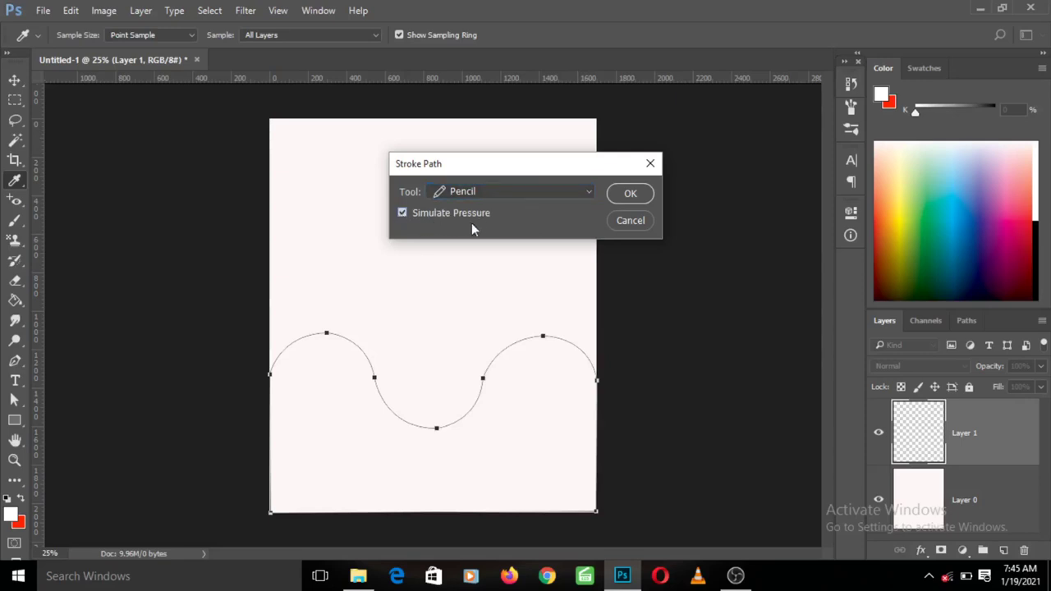
left_click(617, 193)
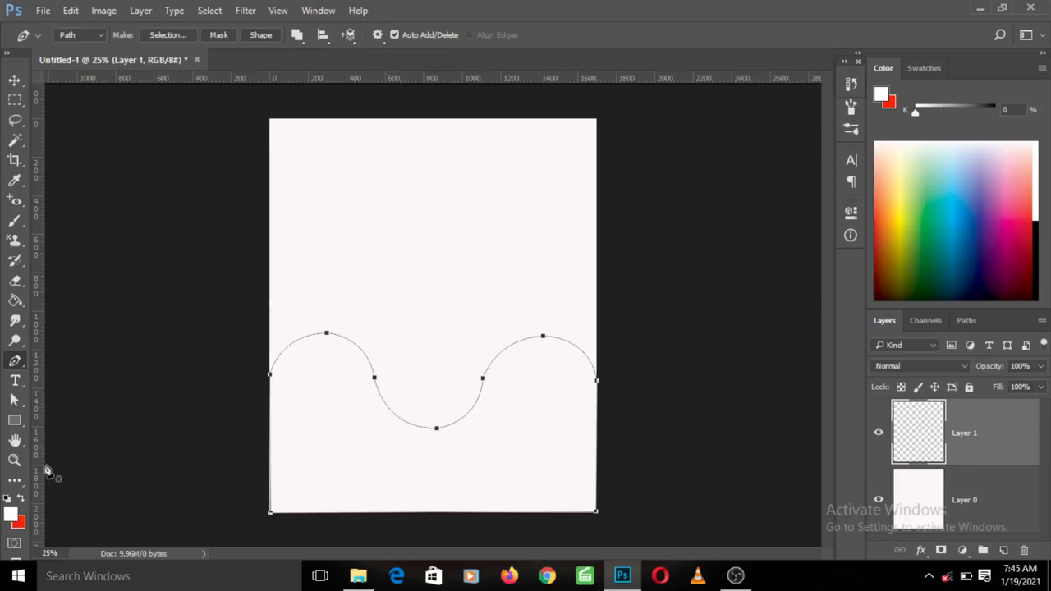
Step: Set the foreground colour to pure red
left_click(10, 515)
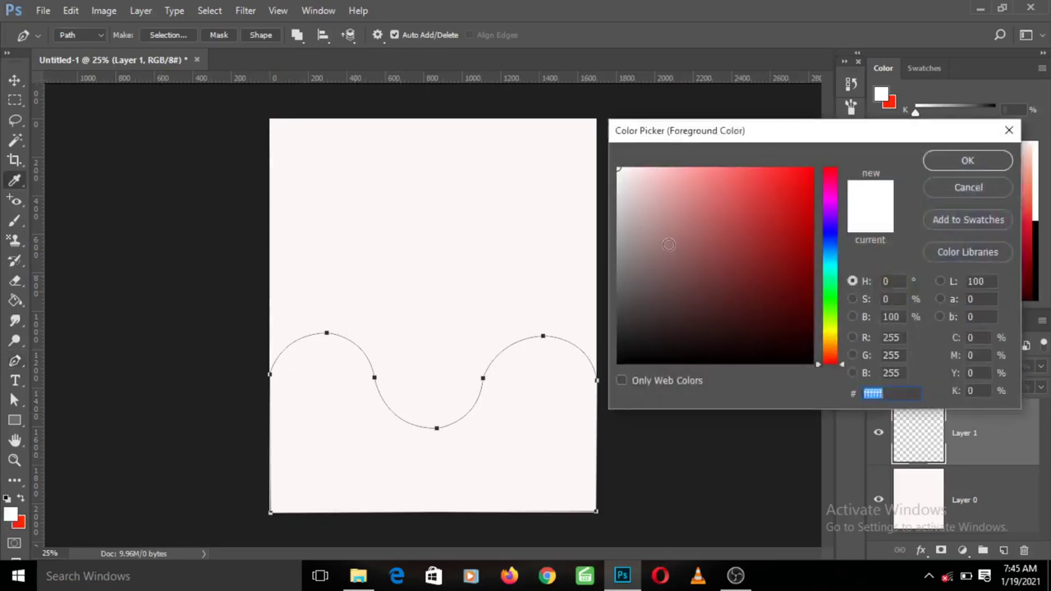
left_click(812, 168)
left_click(942, 164)
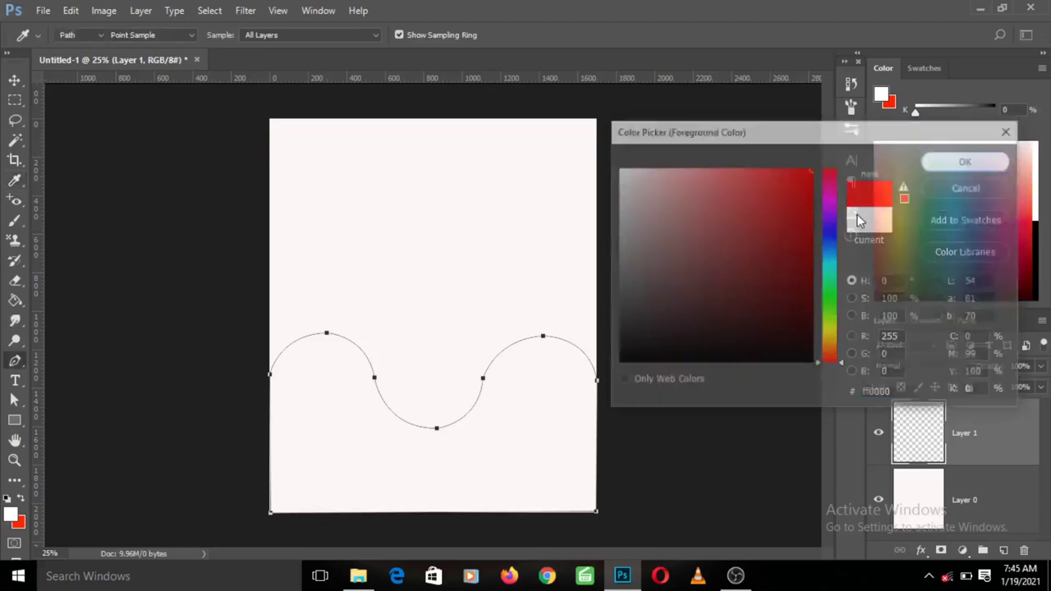
Step: Stroke the closed wave path with the Pencil tool
right_click(525, 363)
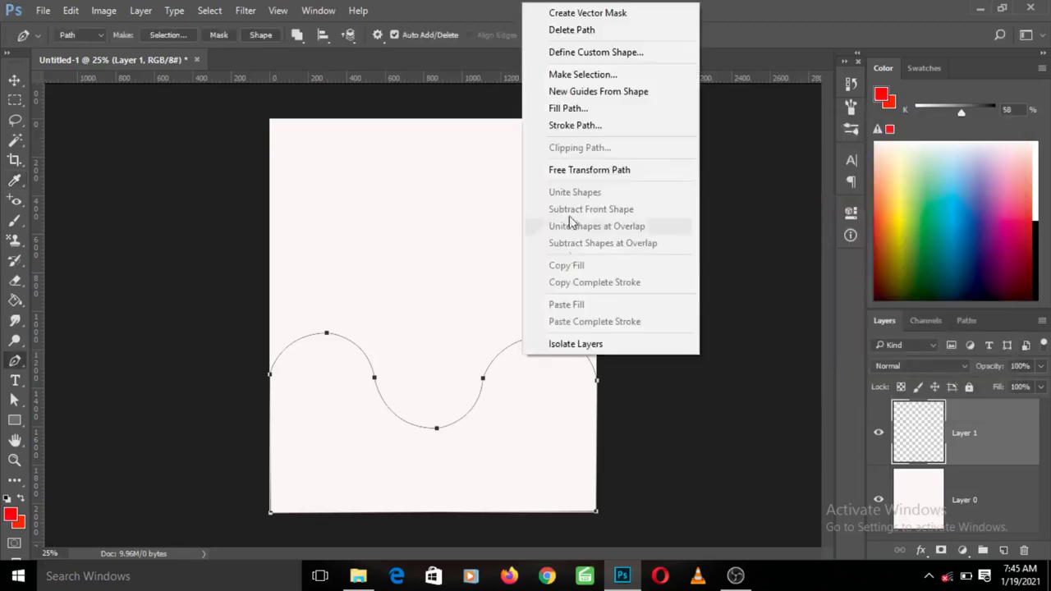
left_click(589, 127)
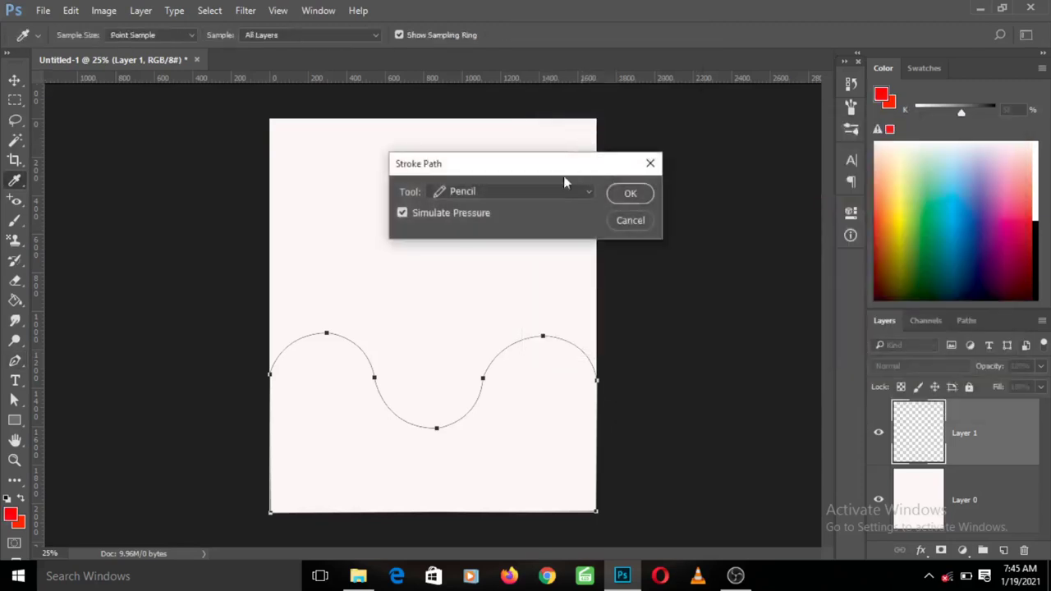
left_click(625, 192)
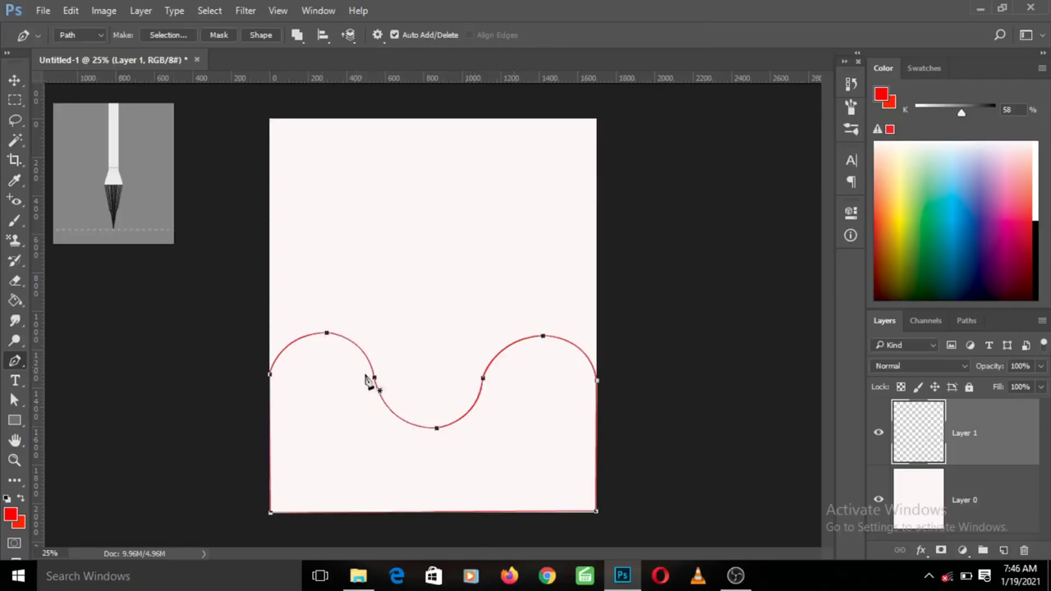
Step: Delete the path to strip the red outline, then restore the bare unstroked wave path
right_click(332, 419)
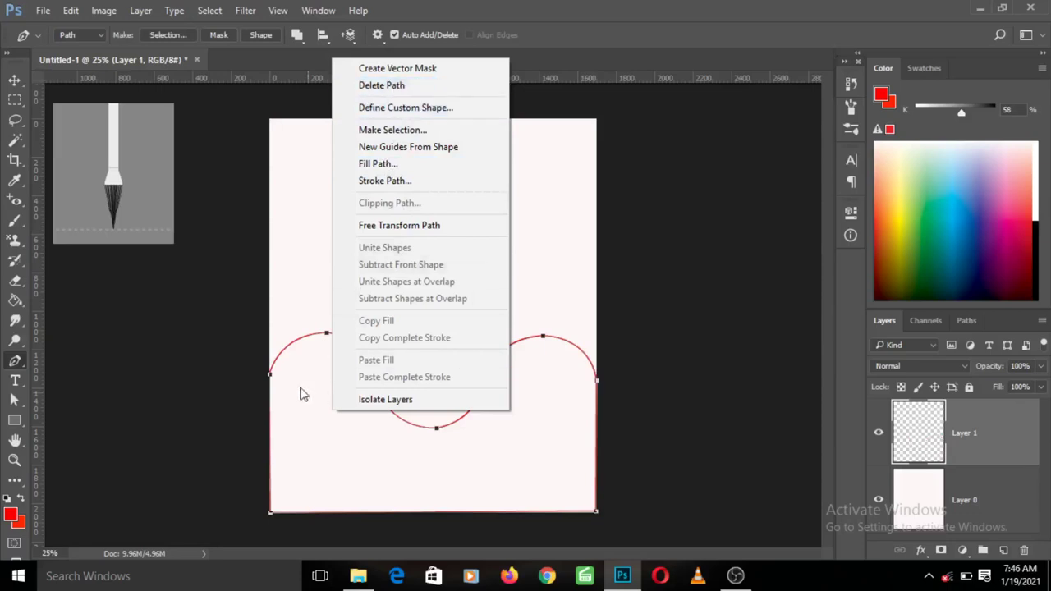
left_click(409, 92)
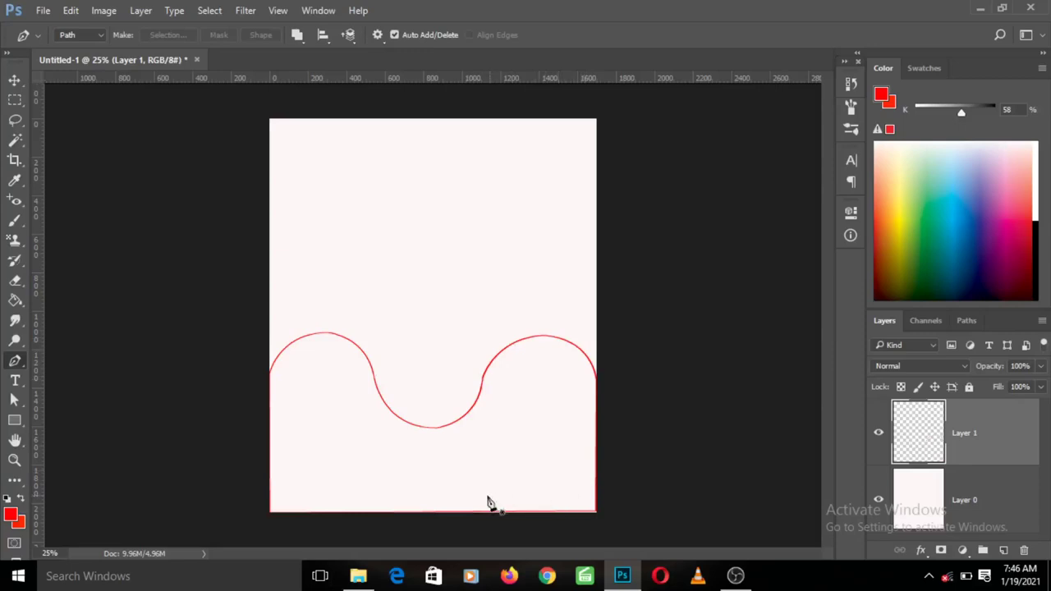
left_click(444, 475, "ctrl")
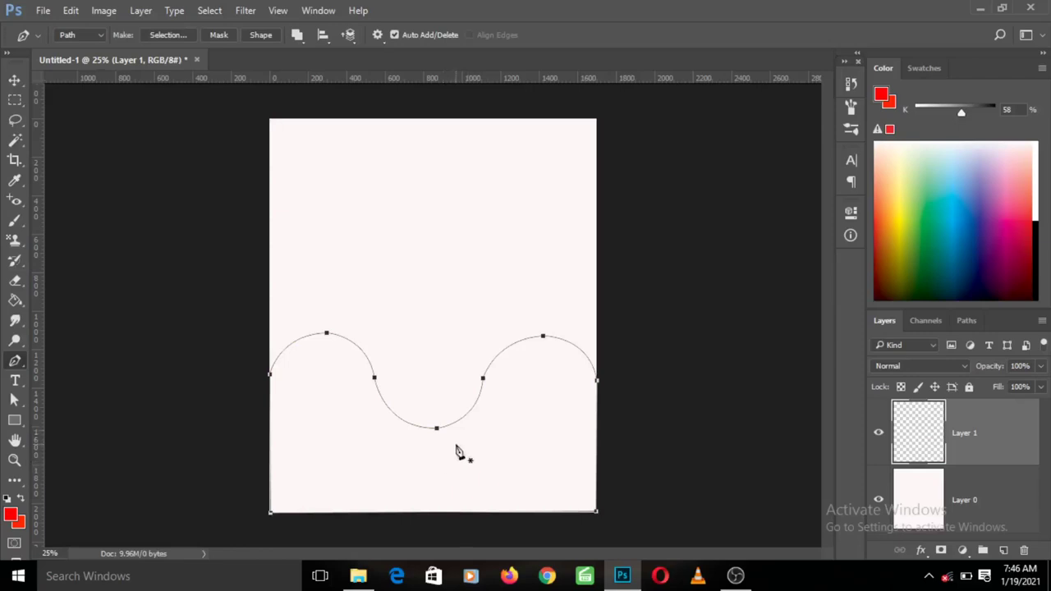
Step: Fill the wave path on Layer 1 with deep purple (#8a1c97) using Fill Path with Color contents
right_click(508, 417)
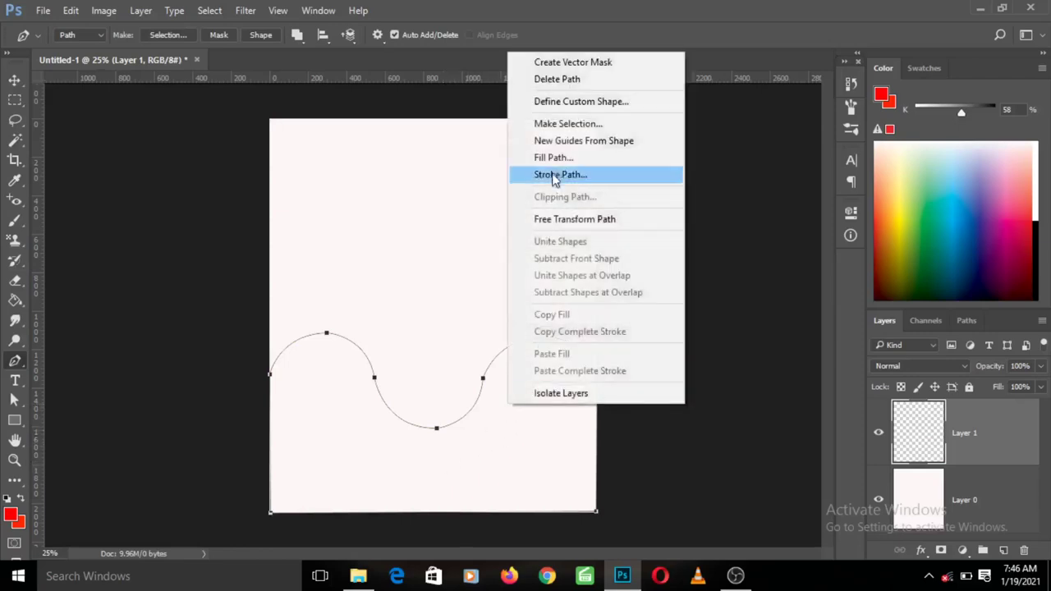
left_click(575, 158)
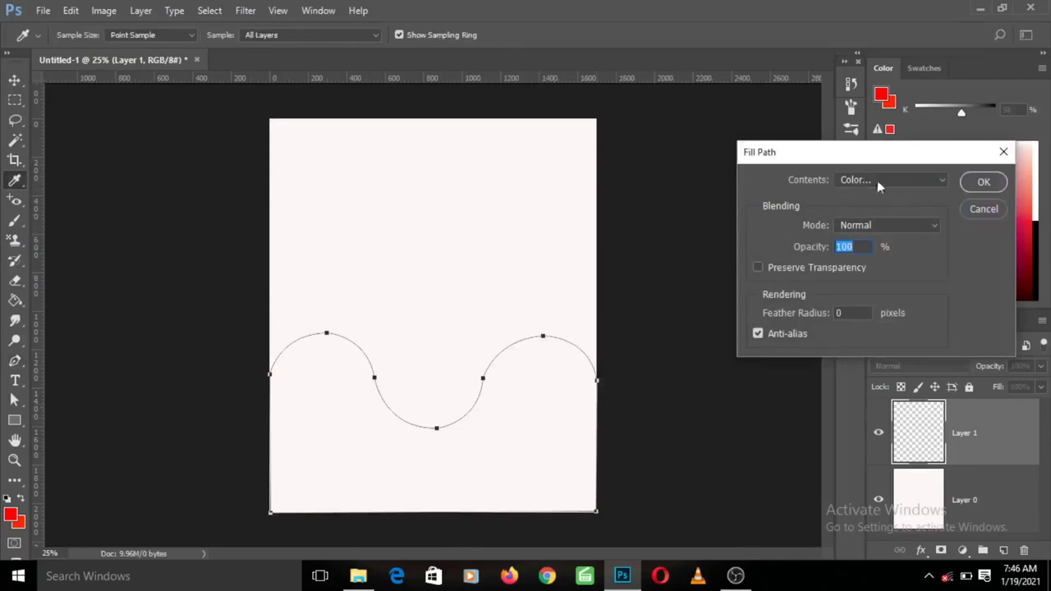
left_click(925, 182)
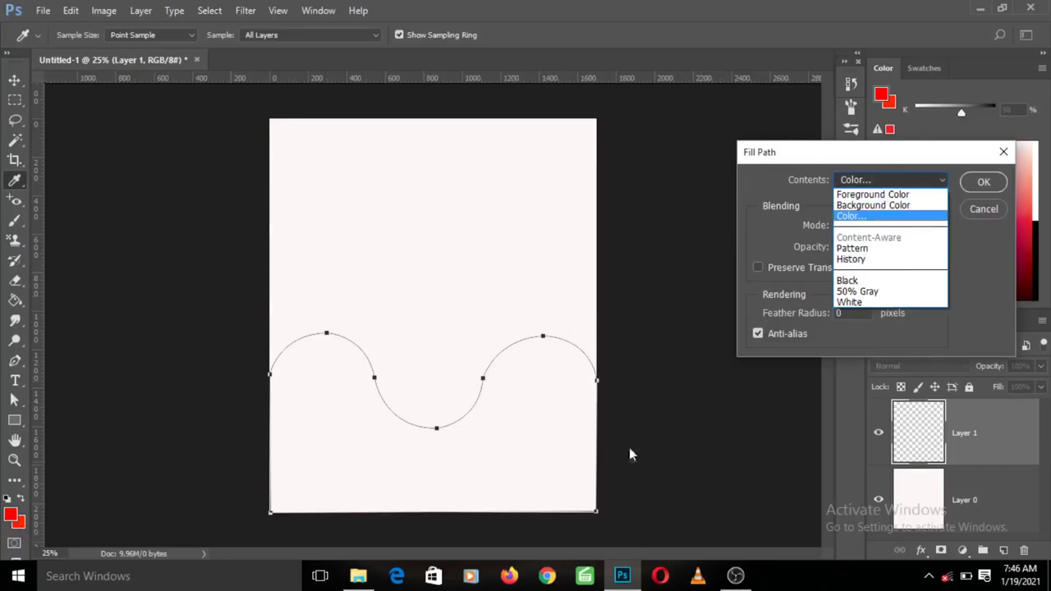
left_click(855, 218)
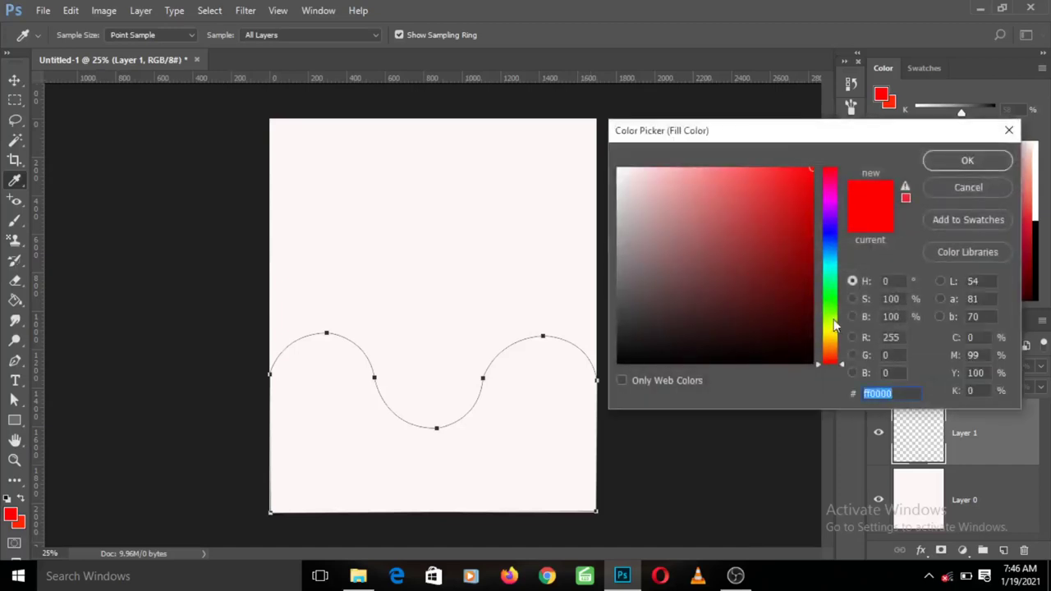
left_click(828, 205)
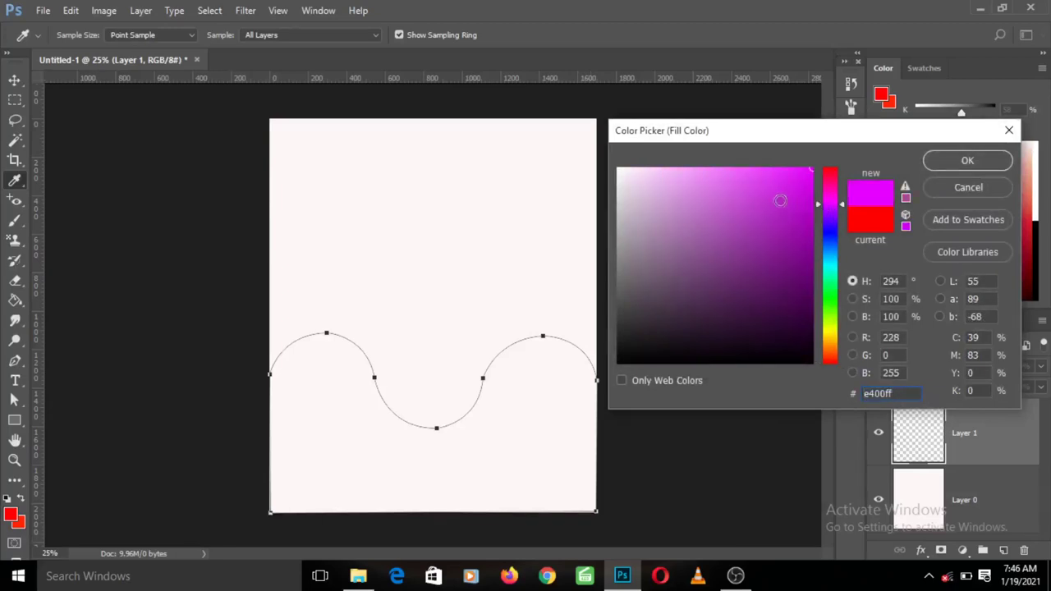
left_click_drag(781, 199, 776, 248)
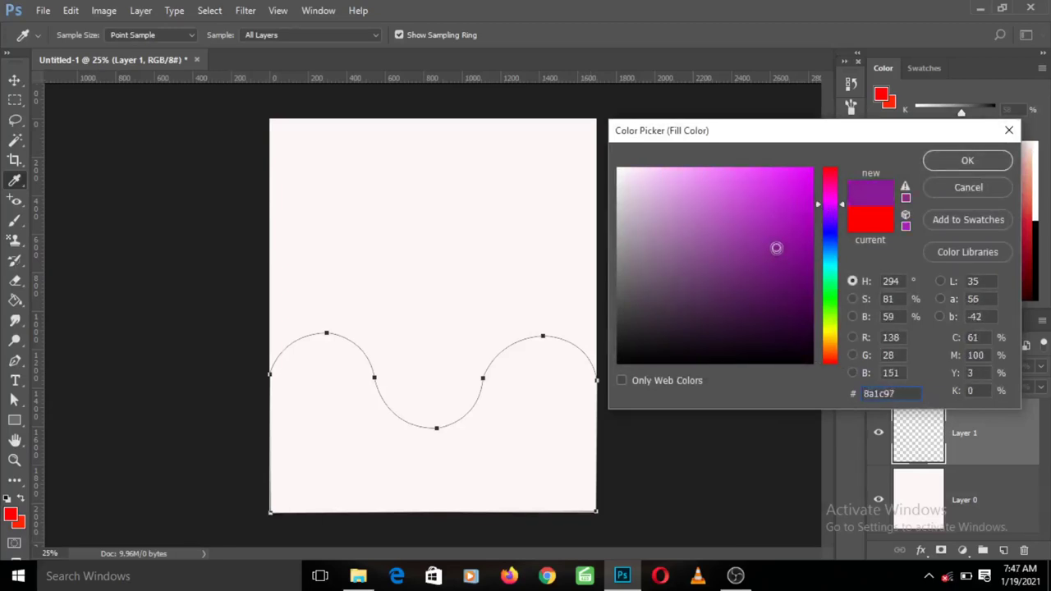
left_click(945, 162)
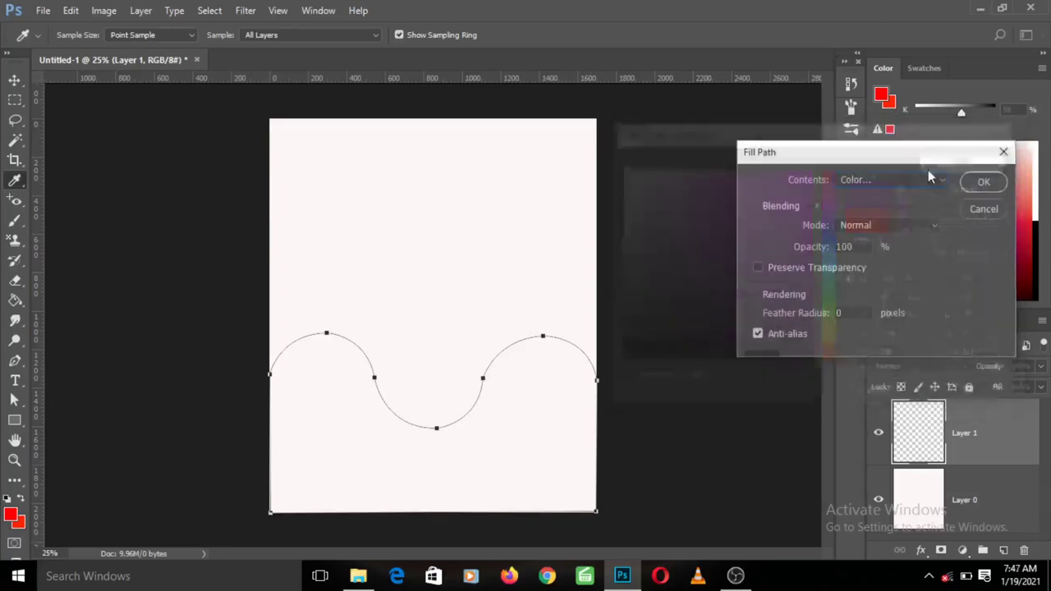
left_click(985, 183)
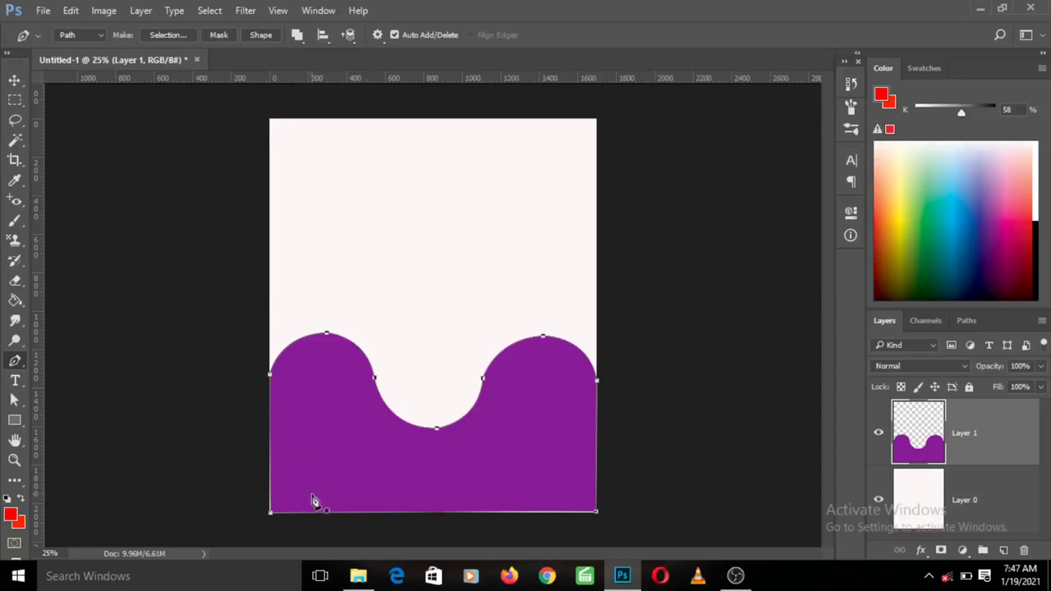
Step: Delete the path and step back to the unfilled wave path outline on an empty Layer 1
right_click(322, 409)
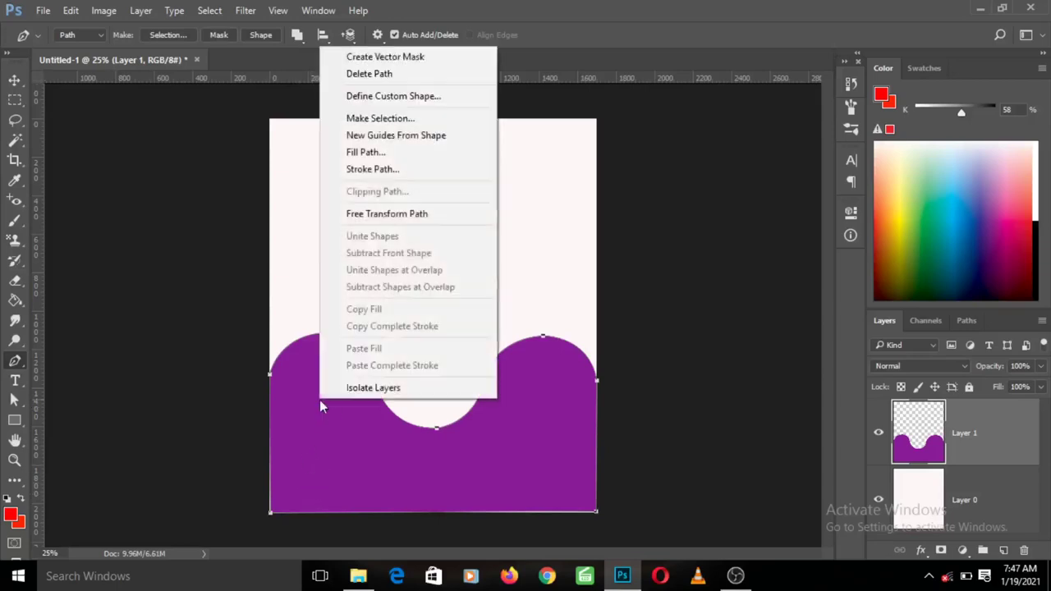
left_click(396, 78)
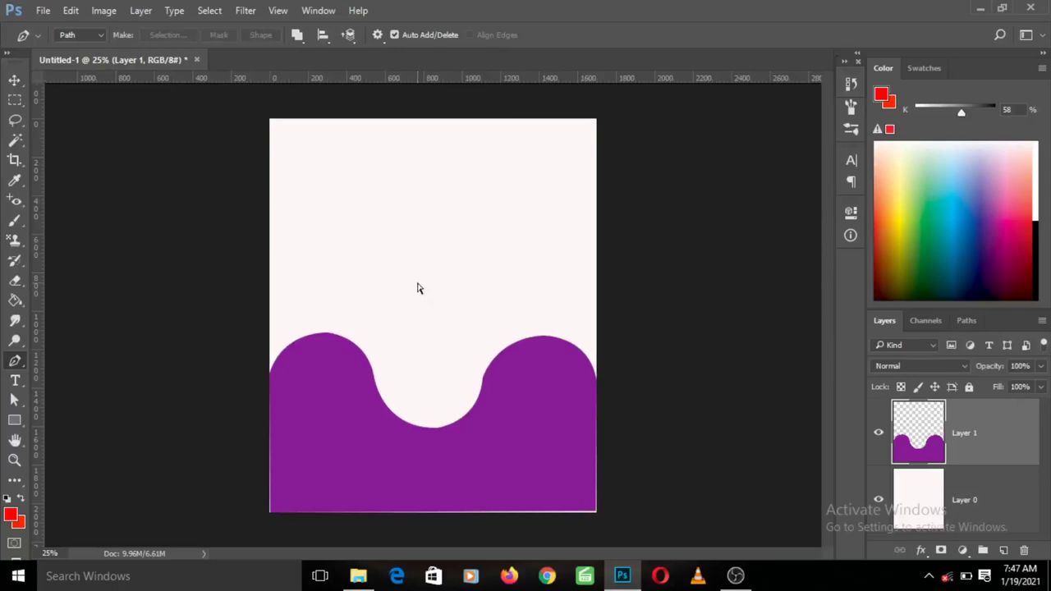
key("ctrl+alt+z")
key("ctrl+alt+z")
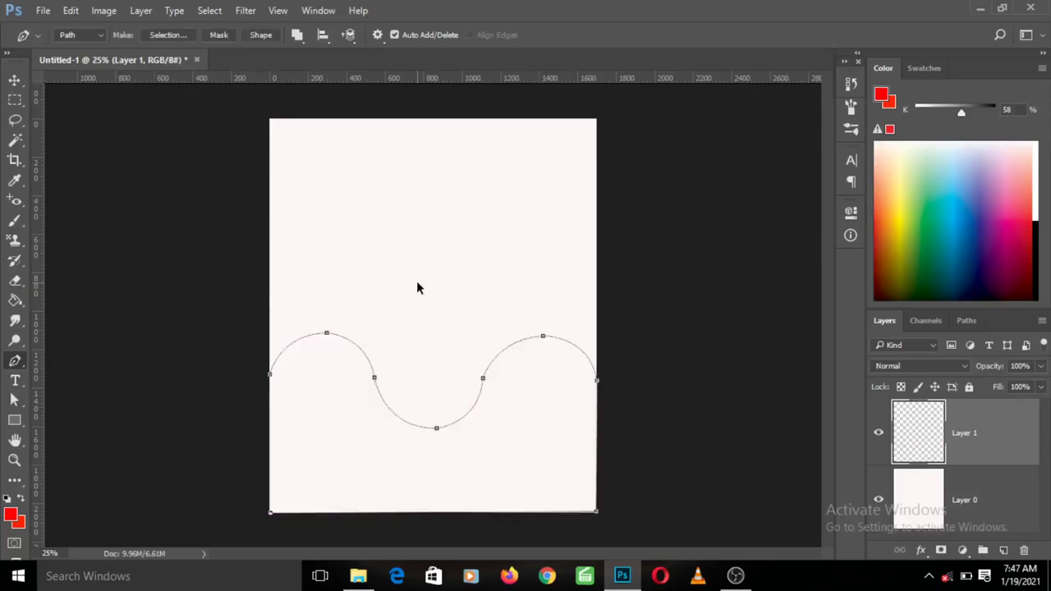
right_click(20, 366)
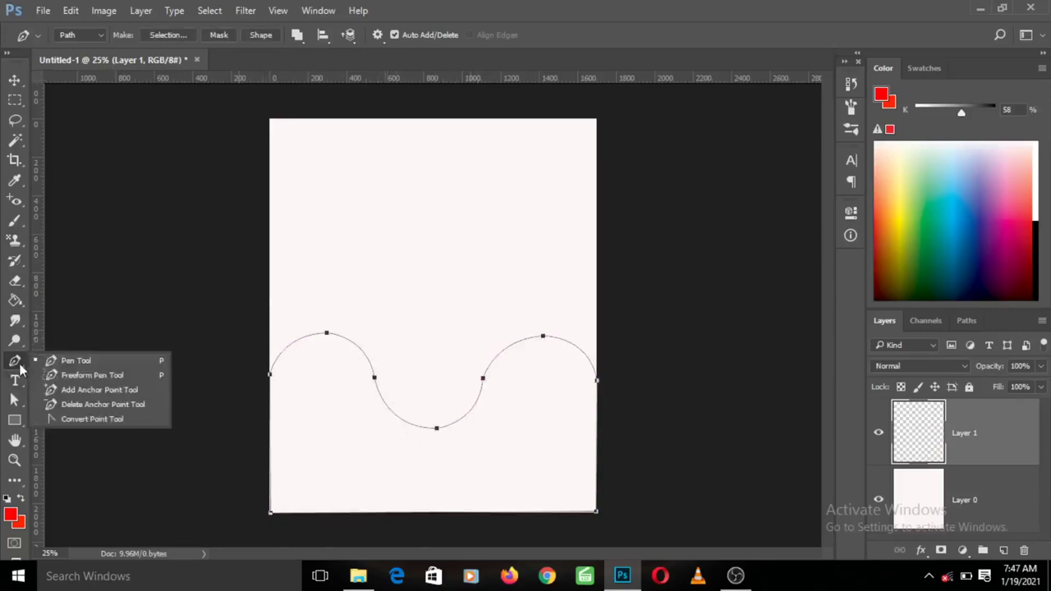
left_click(91, 380)
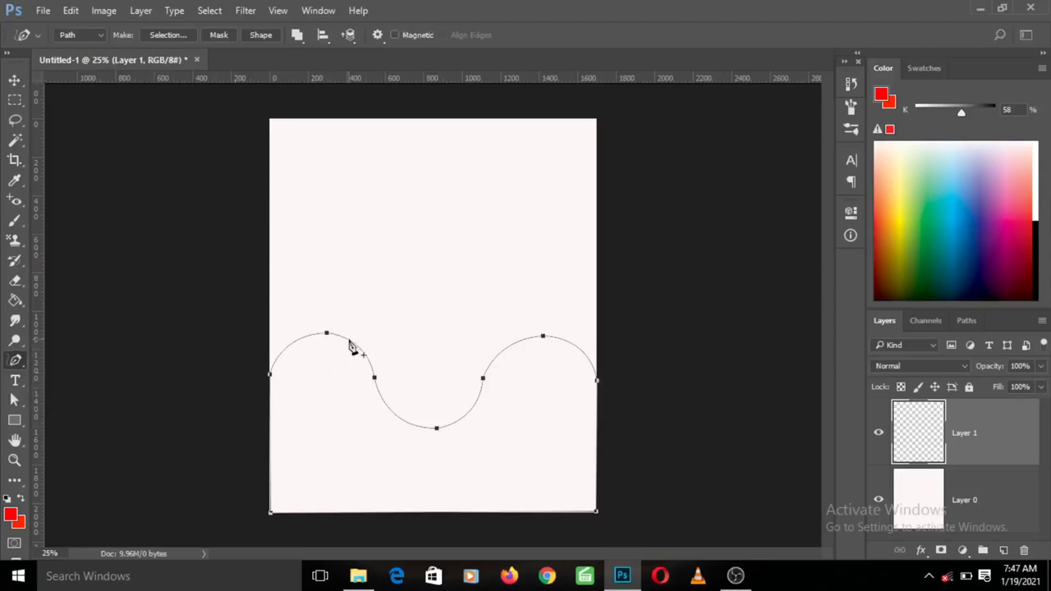
left_click_drag(348, 340, 380, 332)
left_click_drag(418, 281, 374, 370)
key("Escape")
right_click(14, 360)
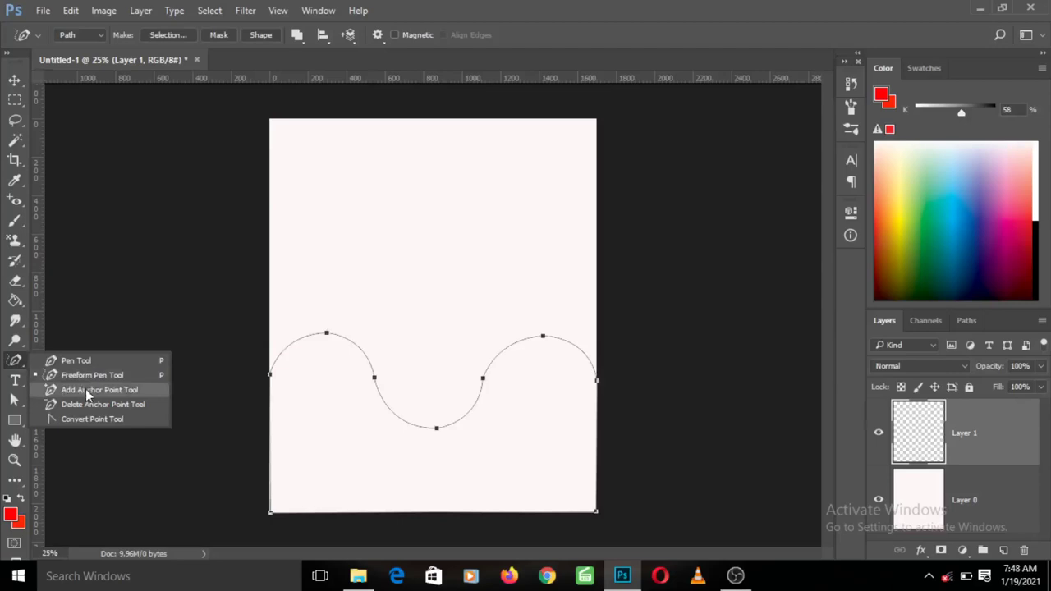
left_click(85, 390)
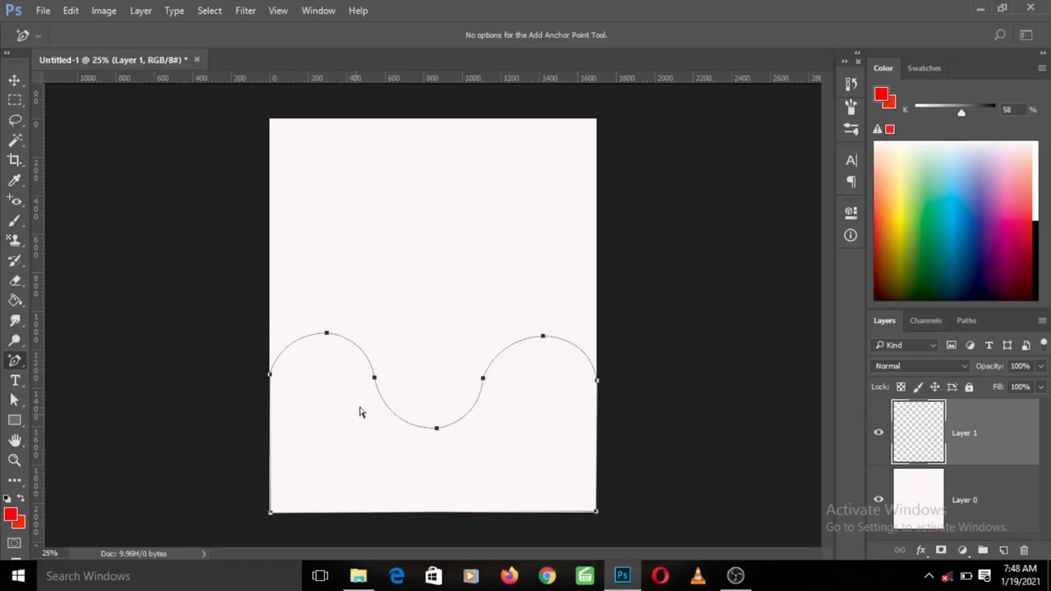
left_click(358, 348)
left_click_drag(358, 350, 376, 312)
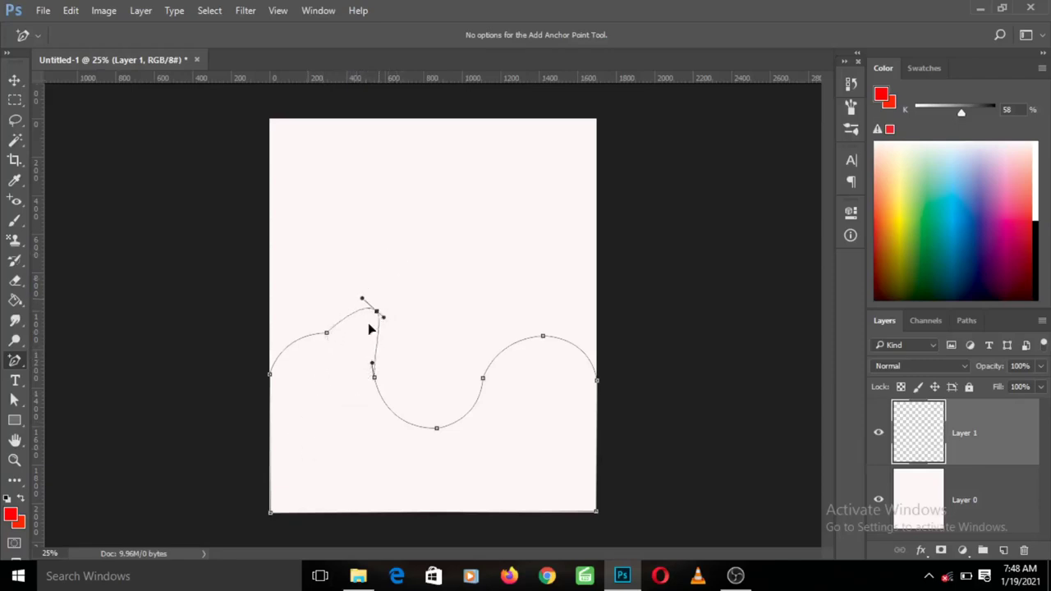
left_click(357, 347)
key("ctrl+z")
right_click(14, 362)
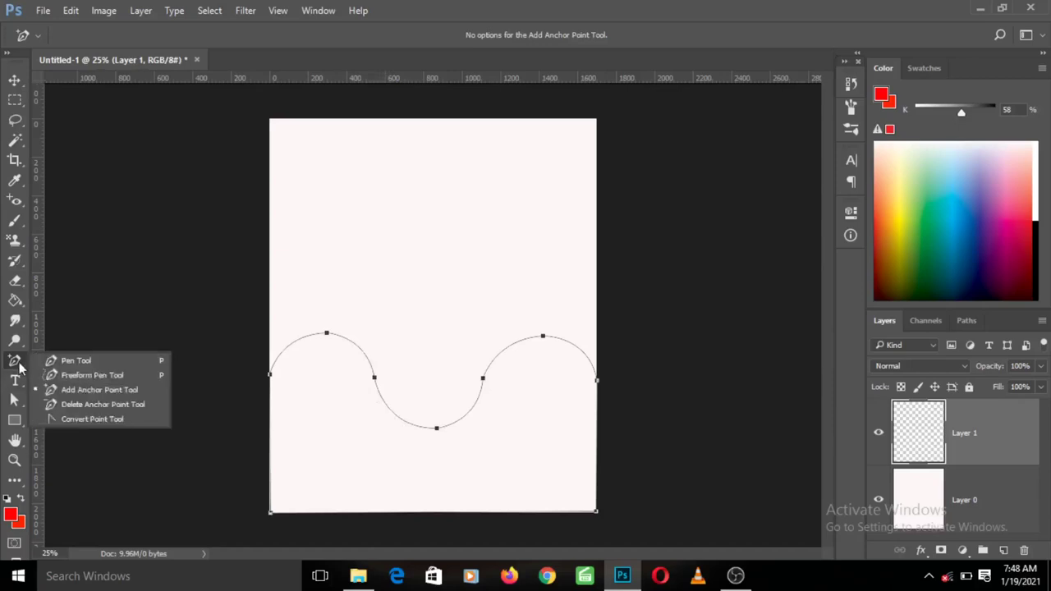
left_click(78, 405)
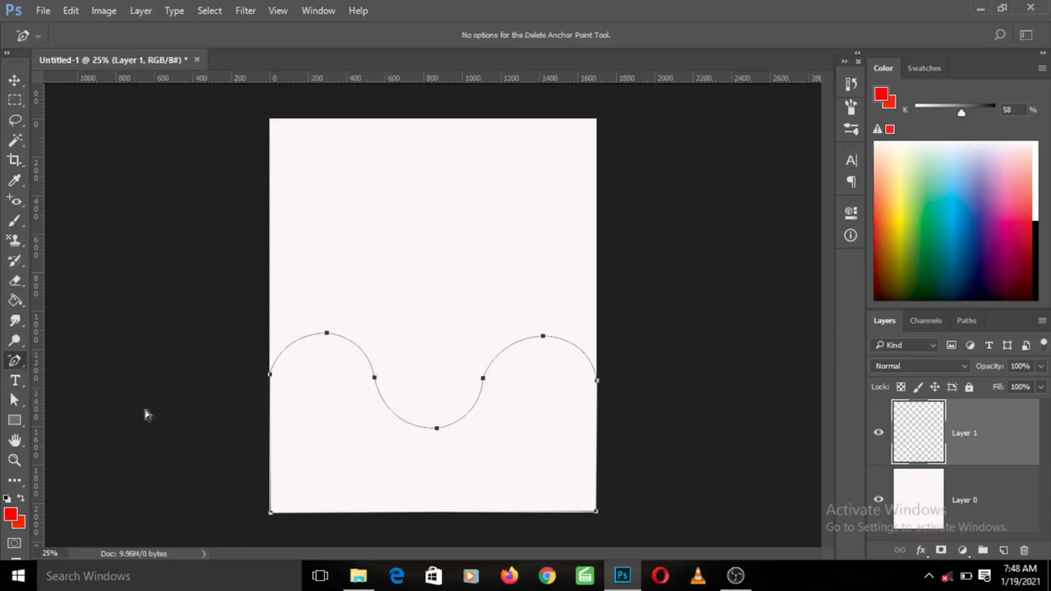
left_click(327, 337)
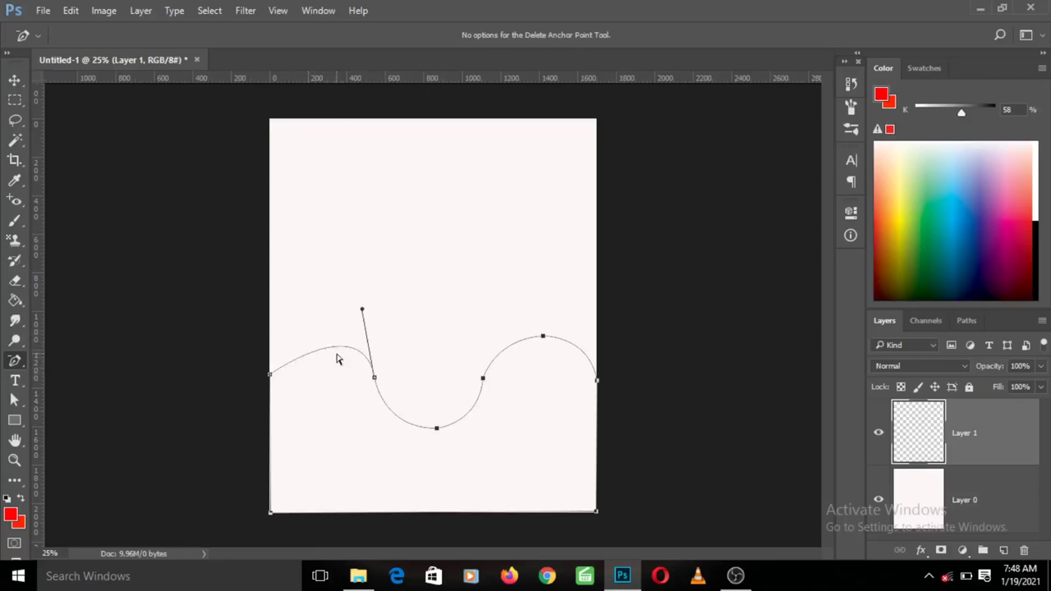
key("ctrl+z")
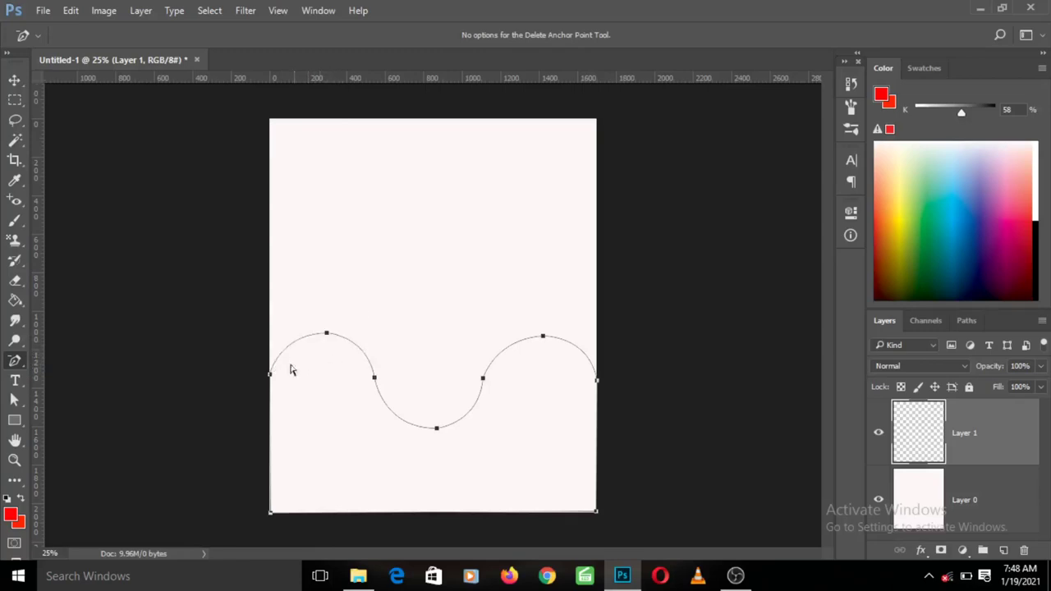
right_click(15, 364)
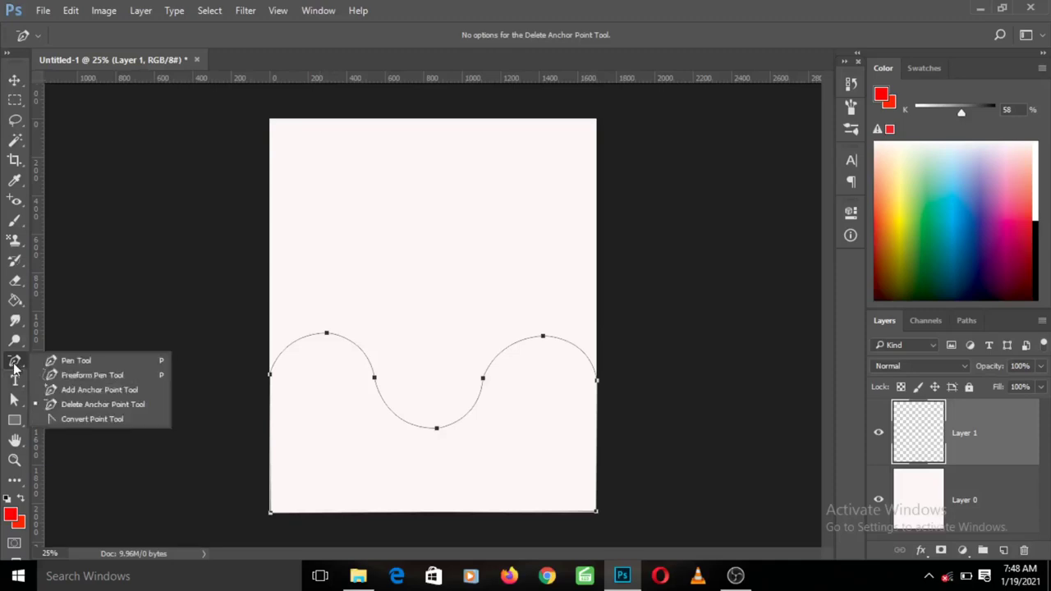
left_click(14, 369)
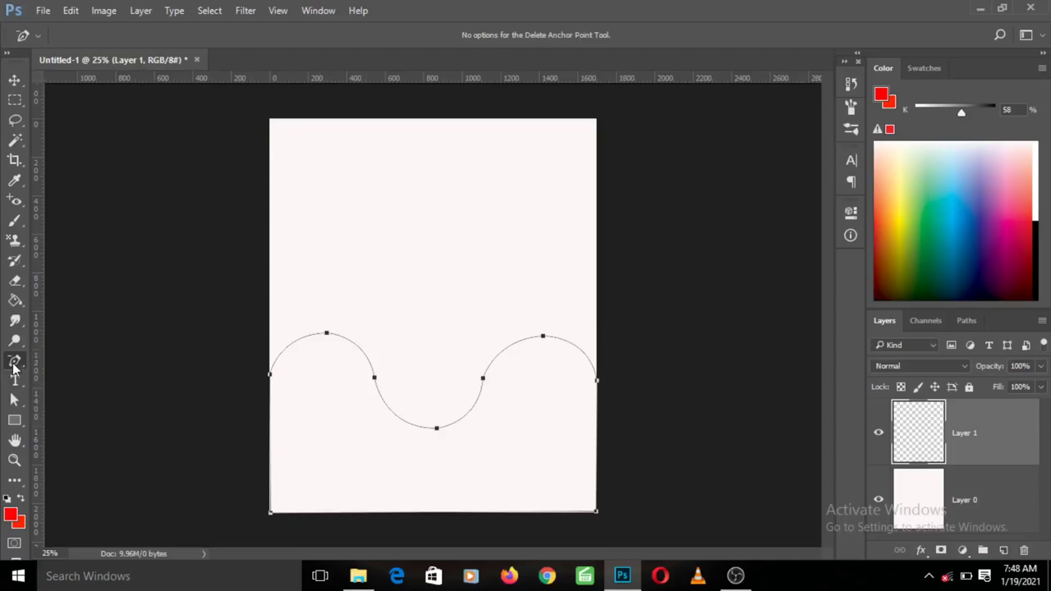
right_click(13, 363)
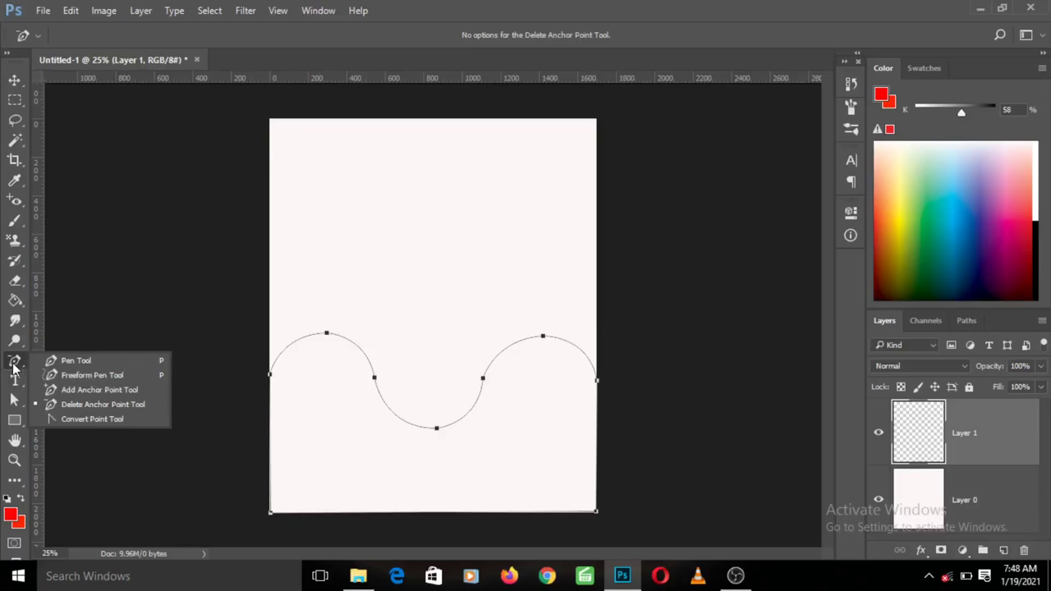
left_click(14, 369)
right_click(14, 369)
left_click(107, 421)
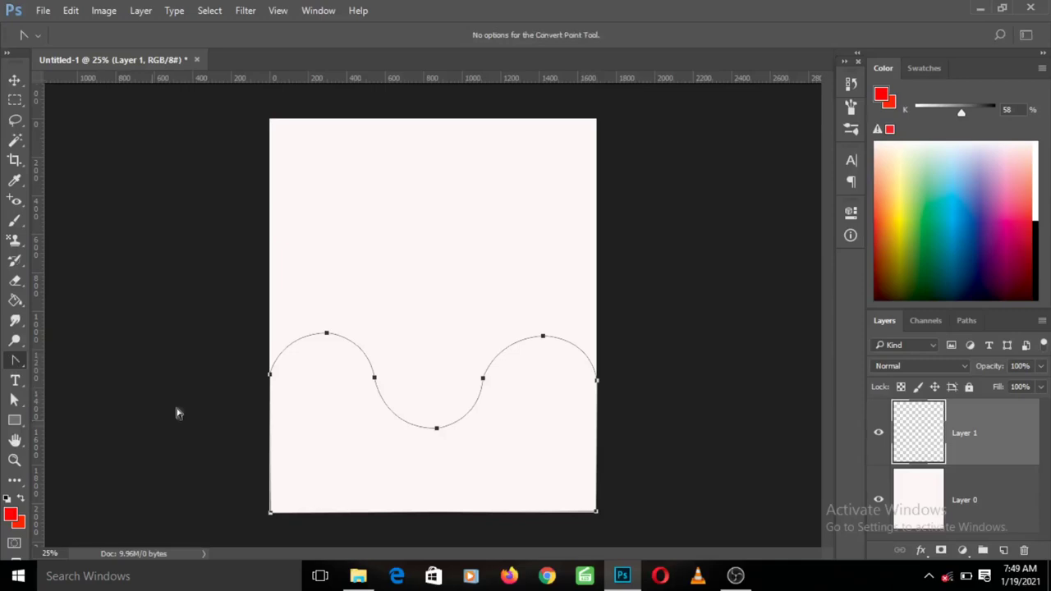
left_click(326, 334)
right_click(18, 361)
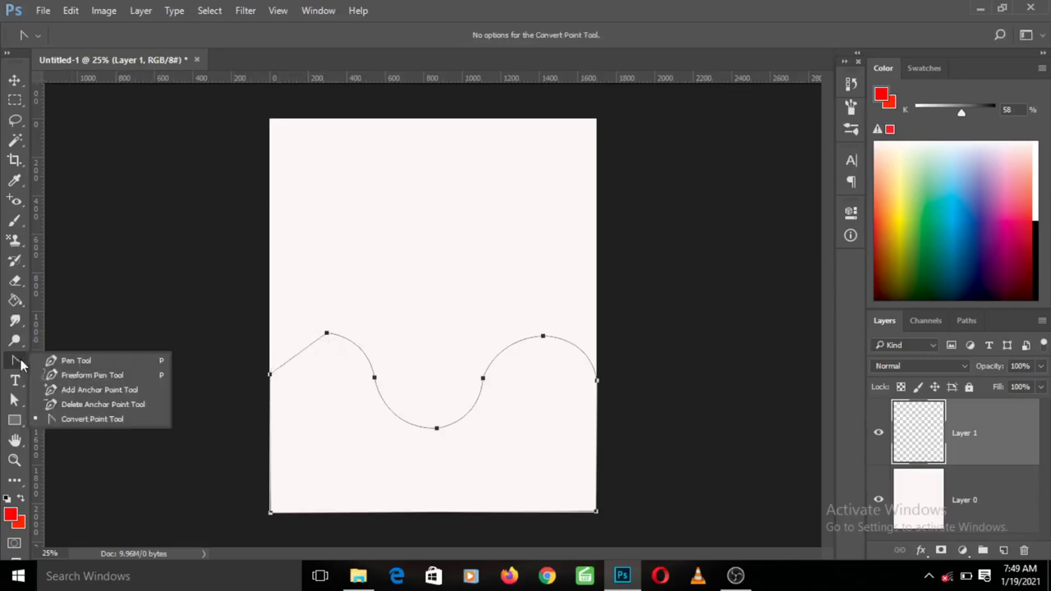
left_click(102, 419)
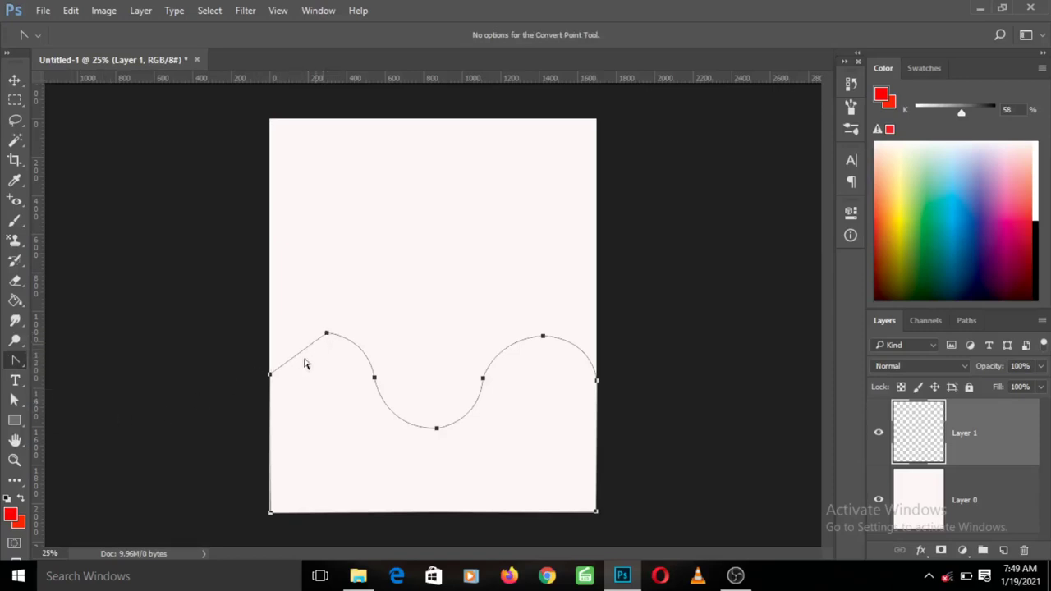
left_click(374, 378)
left_click(437, 428)
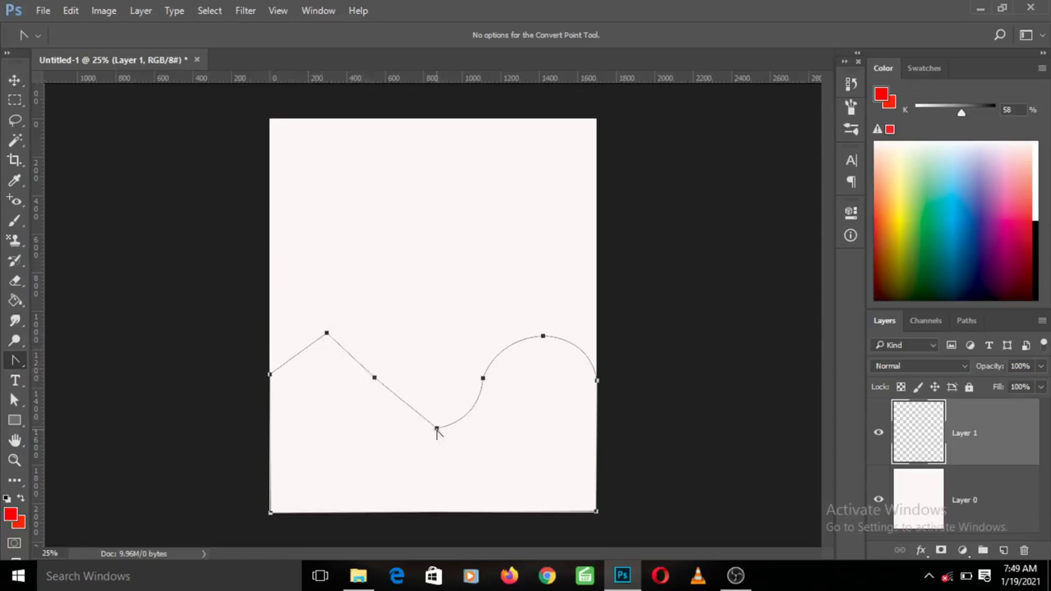
left_click(483, 380)
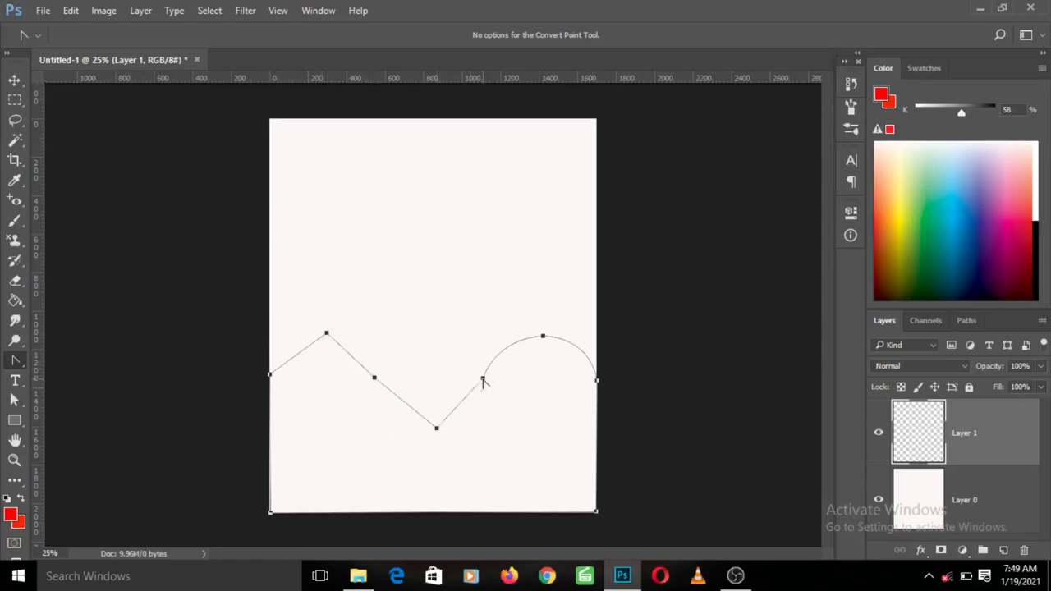
left_click(542, 337)
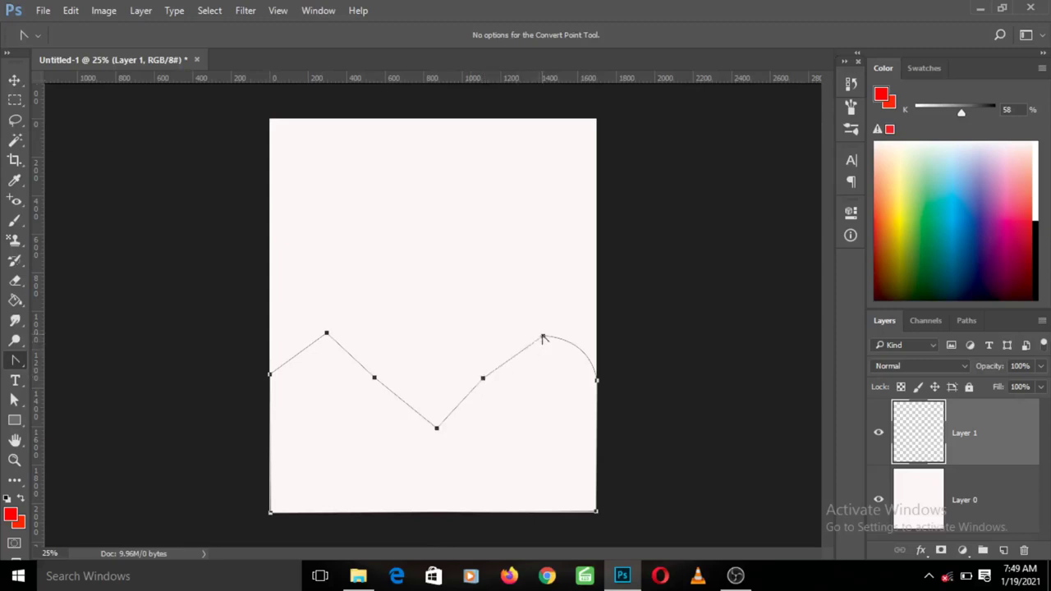
left_click(596, 382)
key("ctrl+alt+z")
key("ctrl+alt+z")
key("ctrl+alt+z")
key("ctrl+alt+z")
key("ctrl+alt+z")
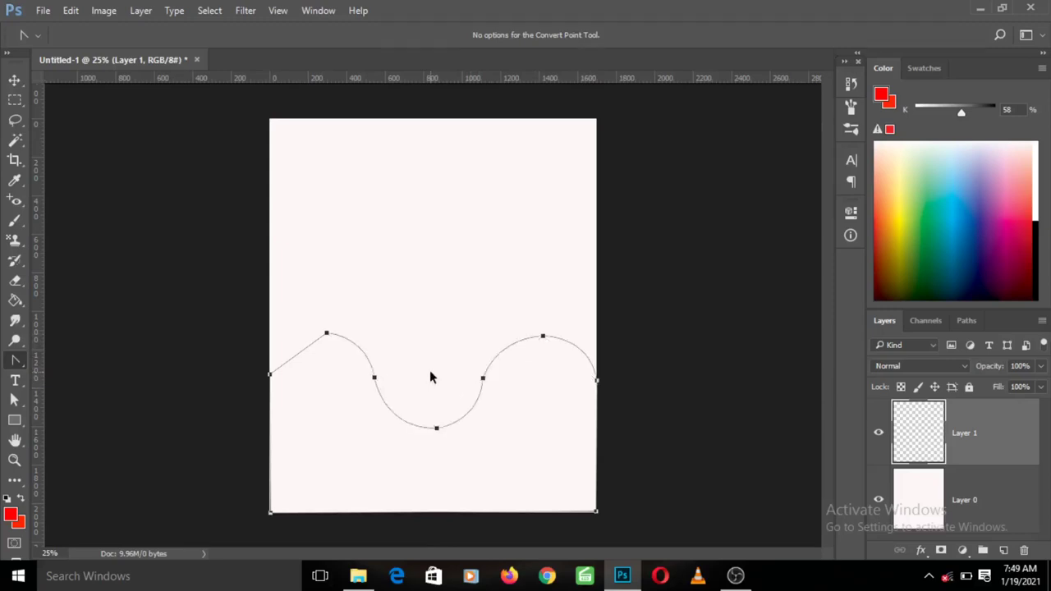
key("ctrl+alt+z")
left_click(15, 400)
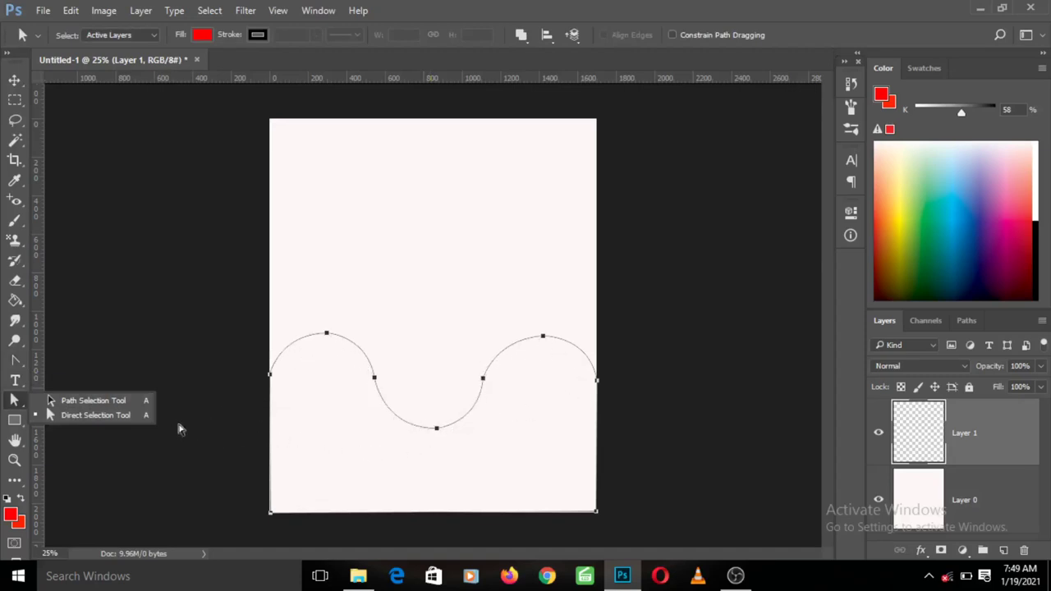
left_click(89, 401)
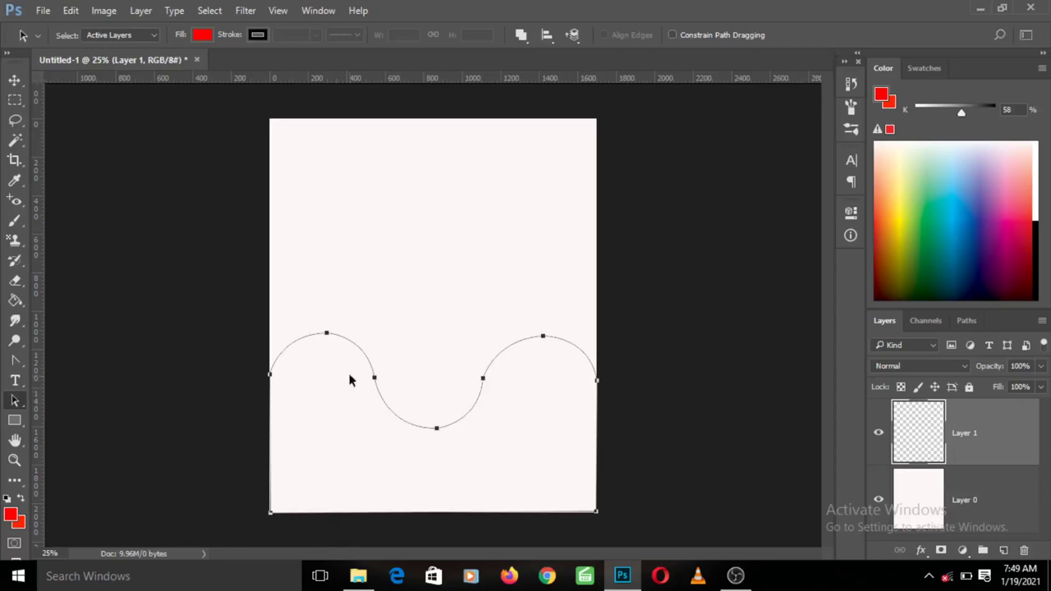
left_click_drag(360, 335, 382, 310)
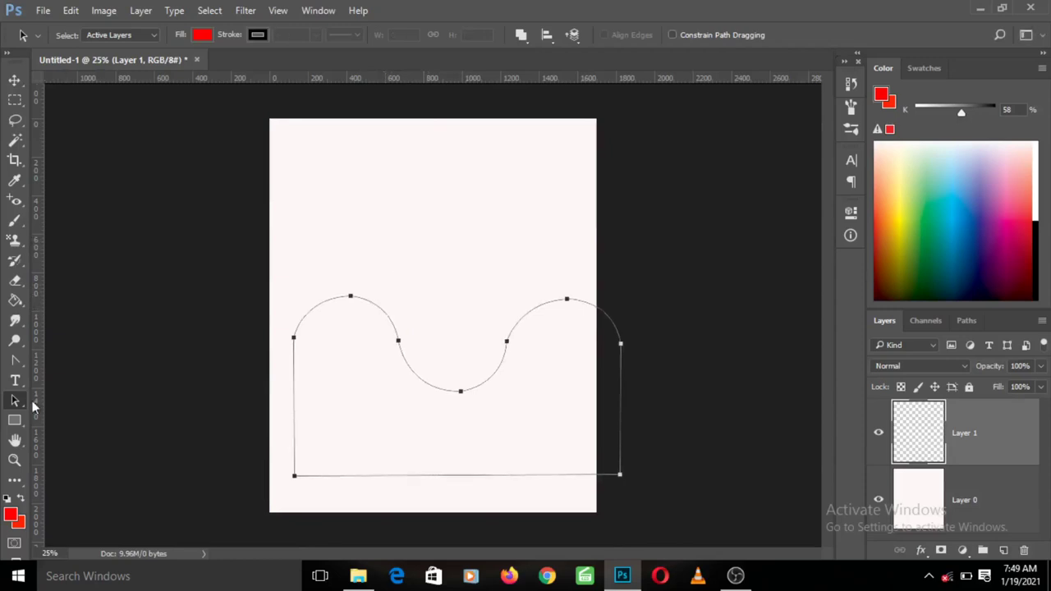
right_click(22, 402)
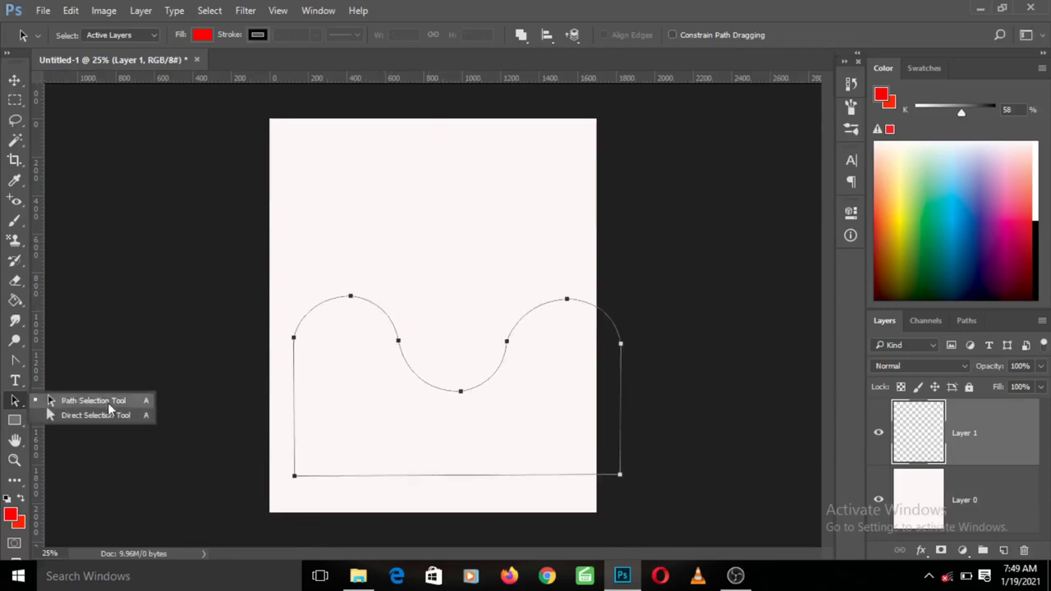
left_click_drag(379, 306, 355, 344)
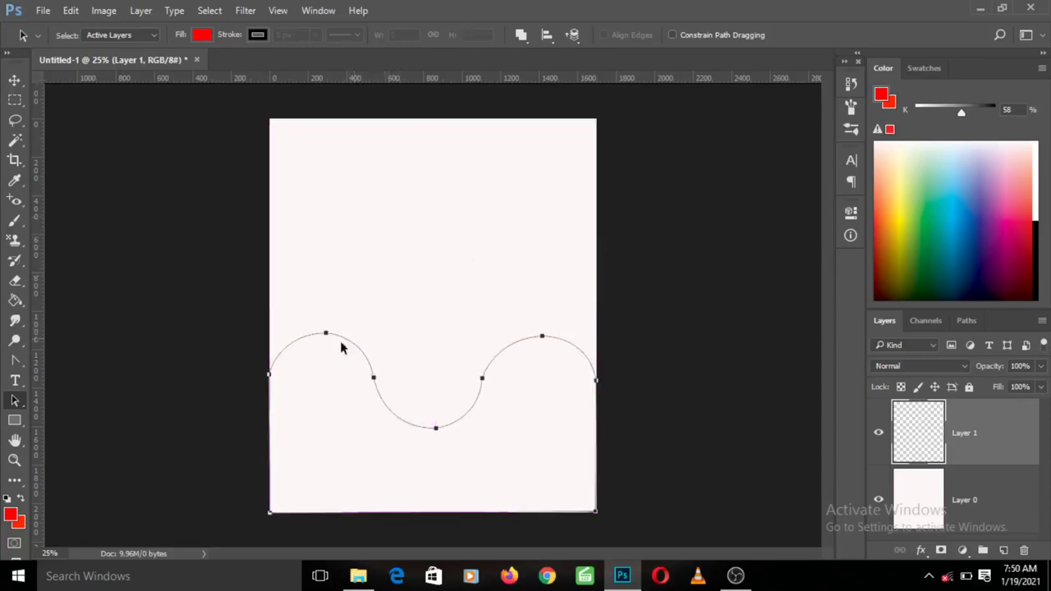
right_click(17, 401)
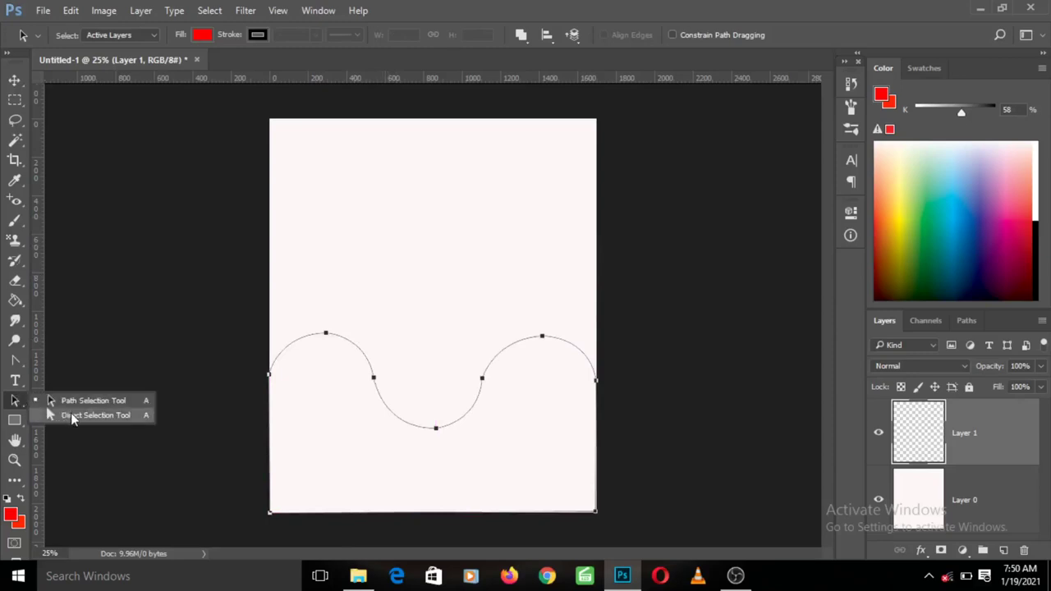
left_click(72, 415)
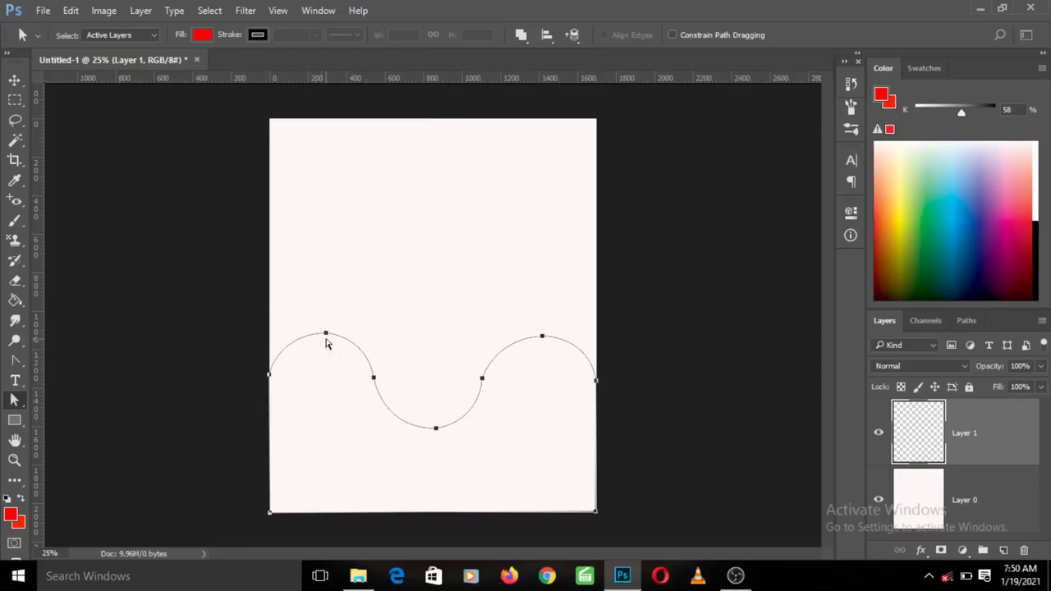
right_click(16, 400)
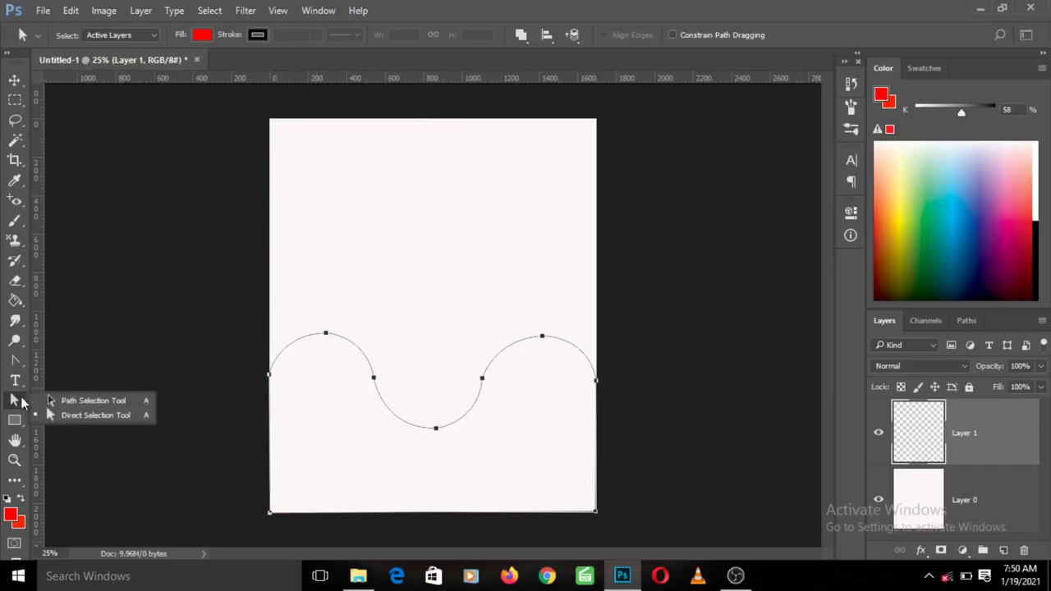
left_click(83, 417)
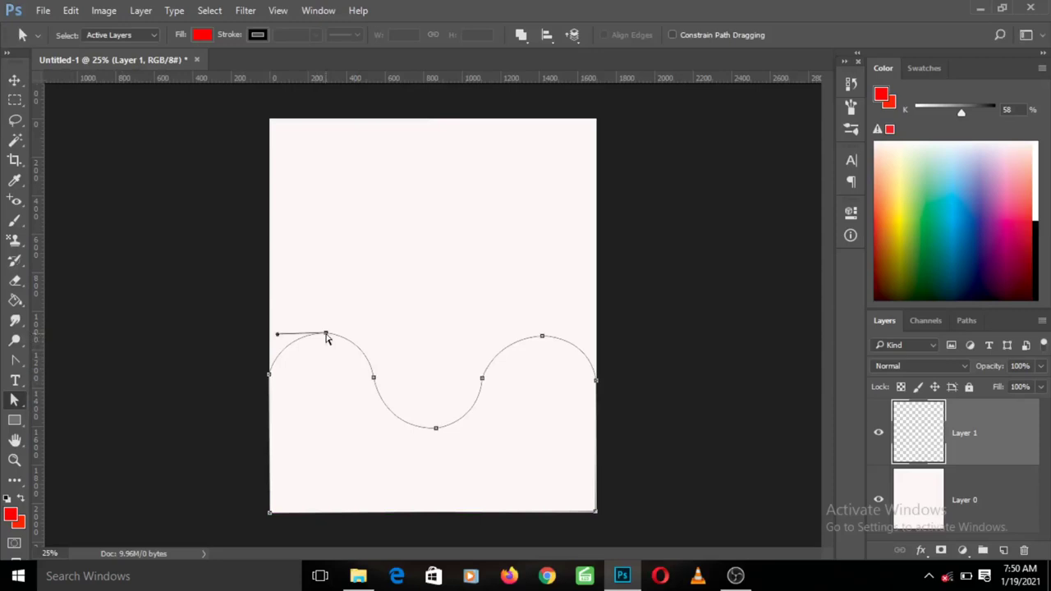
left_click(326, 335)
mouse_move(277, 335)
left_mouse_down()
mouse_move(291, 296)
mouse_move(286, 325)
mouse_move(324, 423)
mouse_move(279, 327)
mouse_move(317, 416)
mouse_move(284, 312)
mouse_move(336, 441)
mouse_move(298, 362)
mouse_move(293, 291)
mouse_move(296, 327)
left_mouse_up()
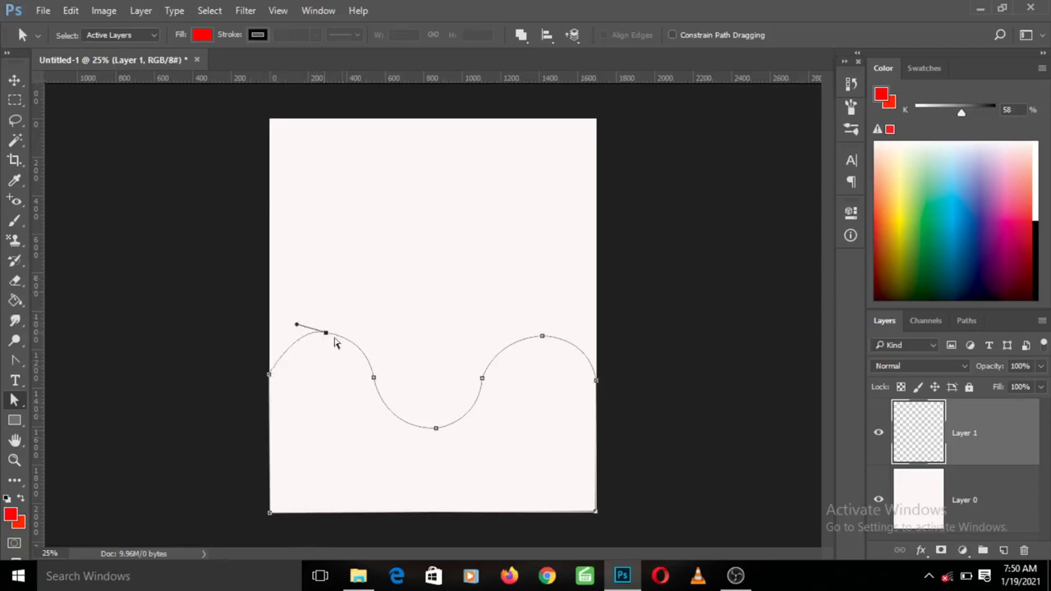
left_click(374, 378)
left_click_drag(374, 380, 412, 297)
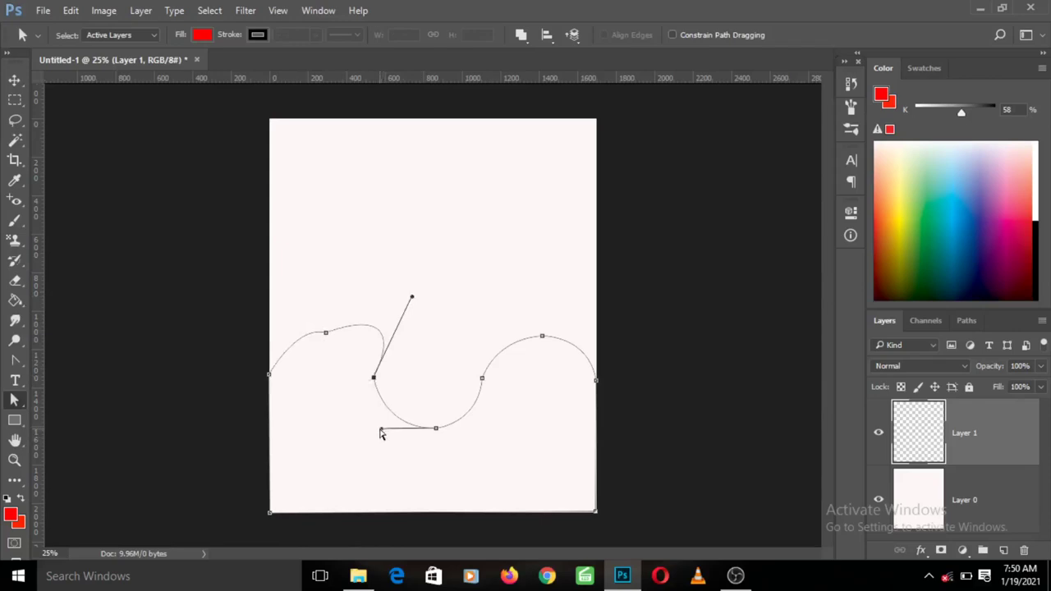
left_click_drag(381, 435, 453, 312)
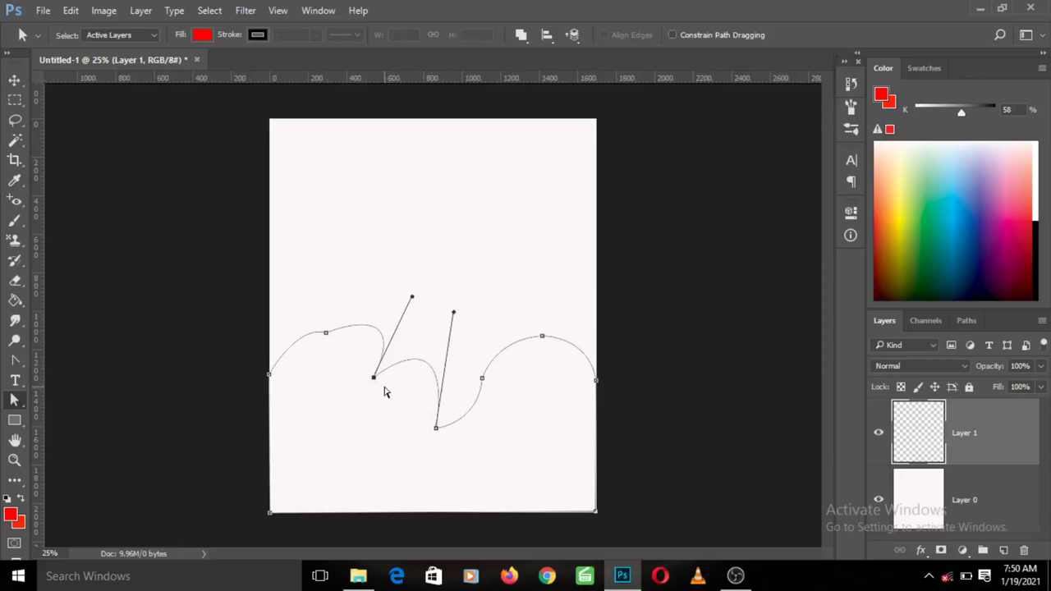
key("ctrl+alt+z")
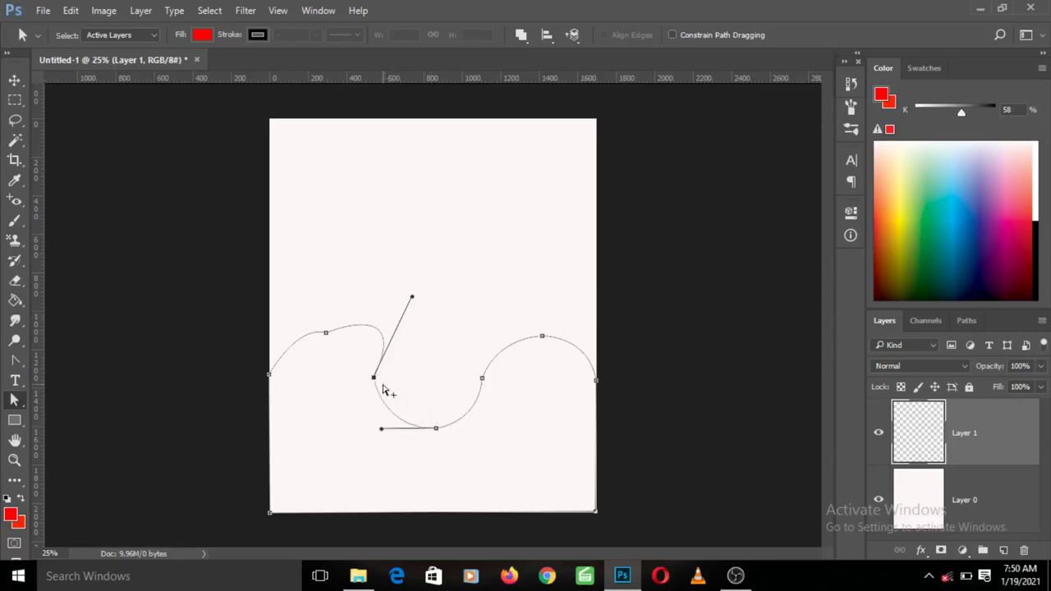
key("ctrl+alt+z")
key("ctrl+alt+z")
key("ctrl+alt+z")
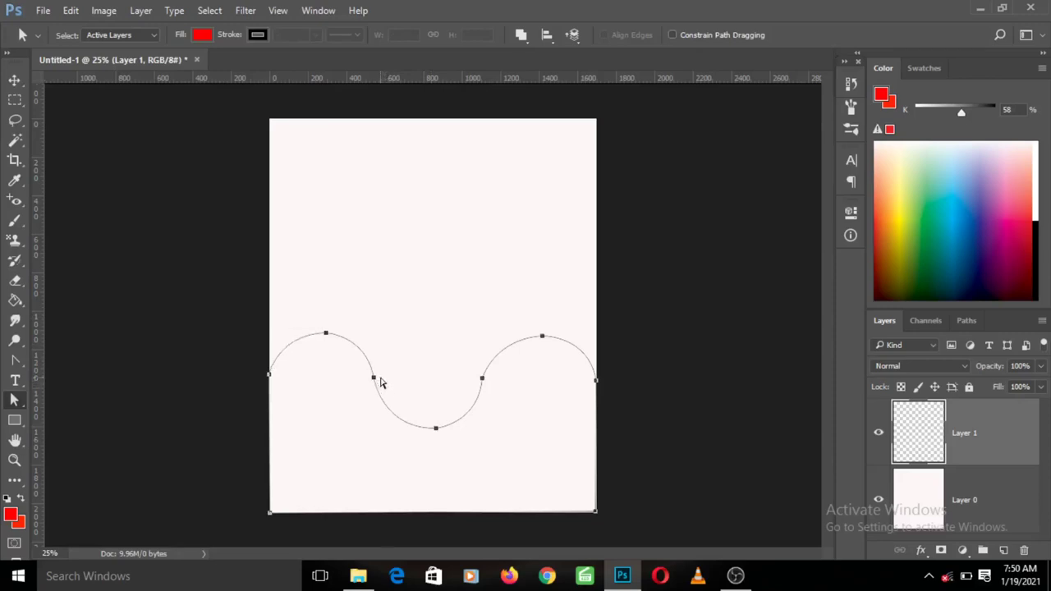
Step: Fill the wave path with purple 8a1c97, then delete the path outline, keeping the fill
right_click(324, 382)
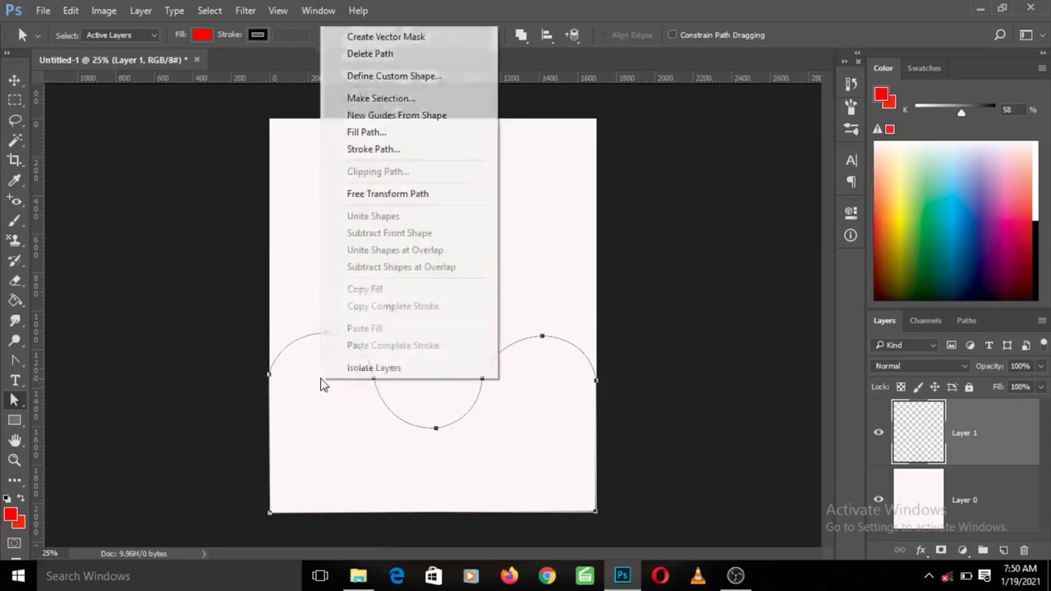
left_click(366, 132)
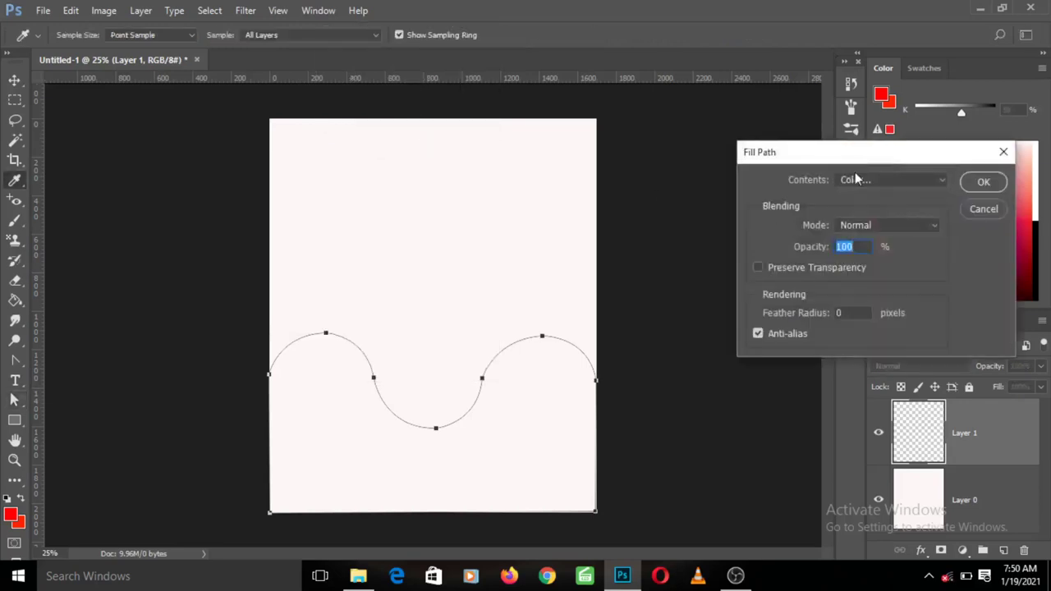
left_click(855, 179)
left_click(862, 216)
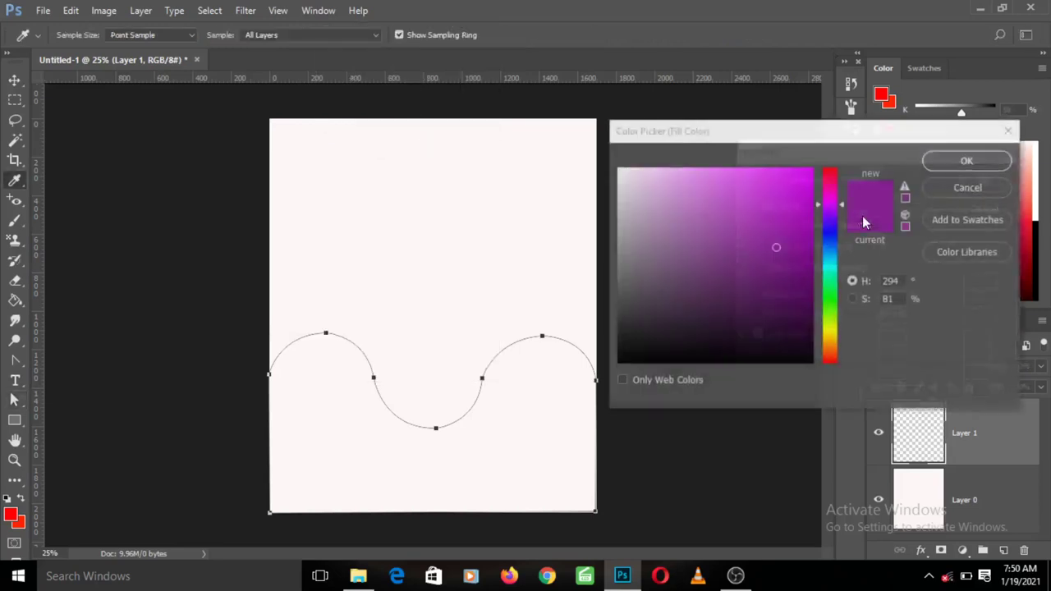
left_click(949, 163)
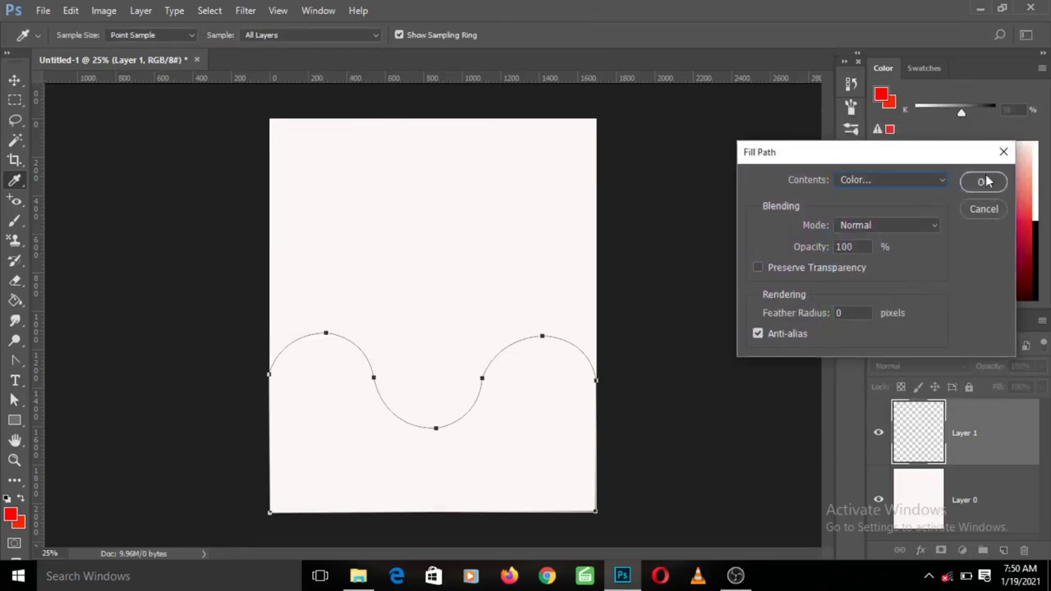
left_click(985, 182)
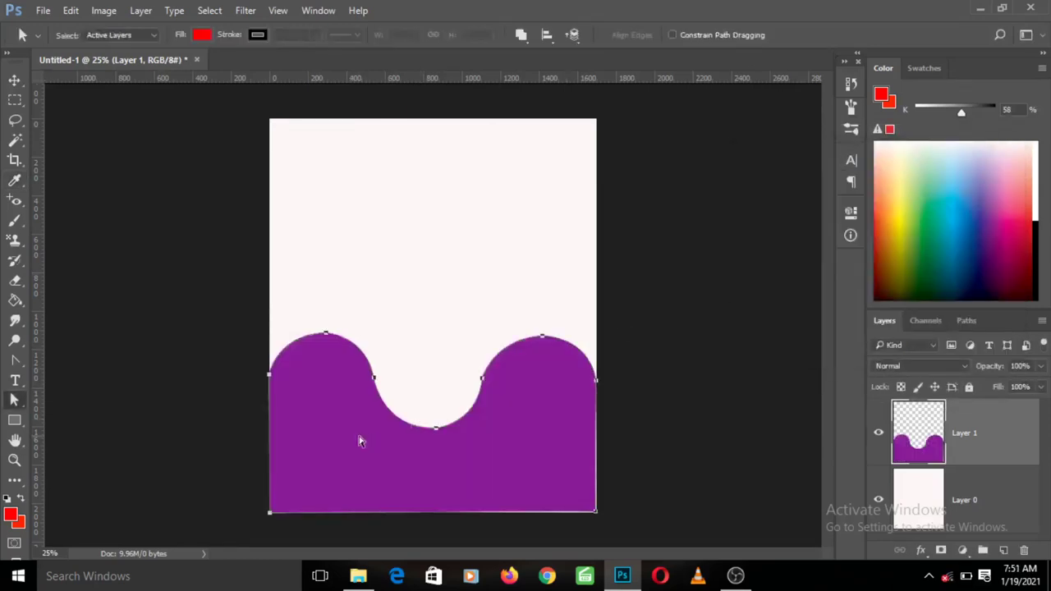
right_click(359, 441)
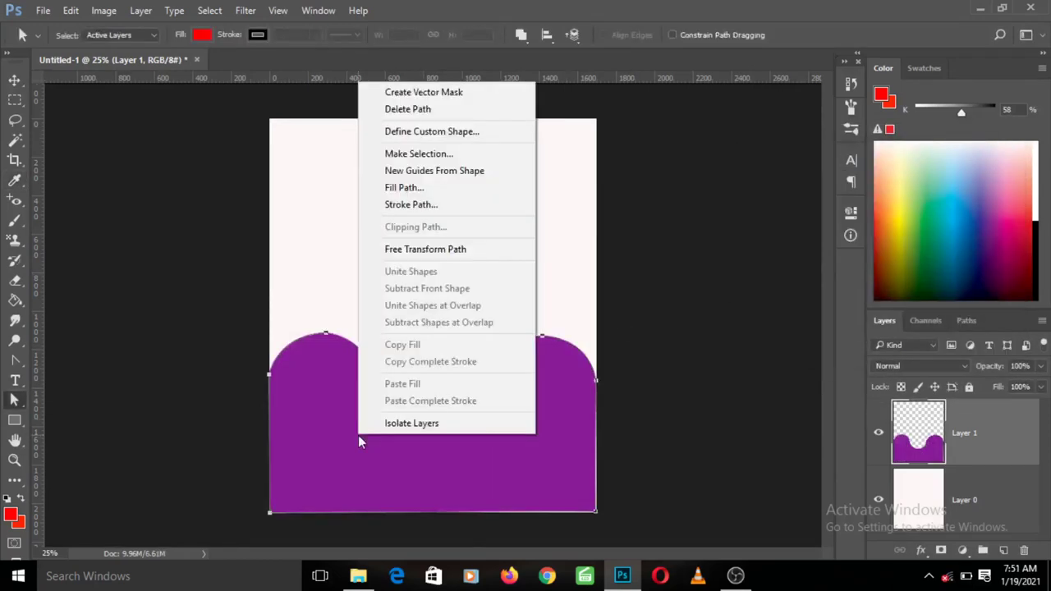
left_click(413, 109)
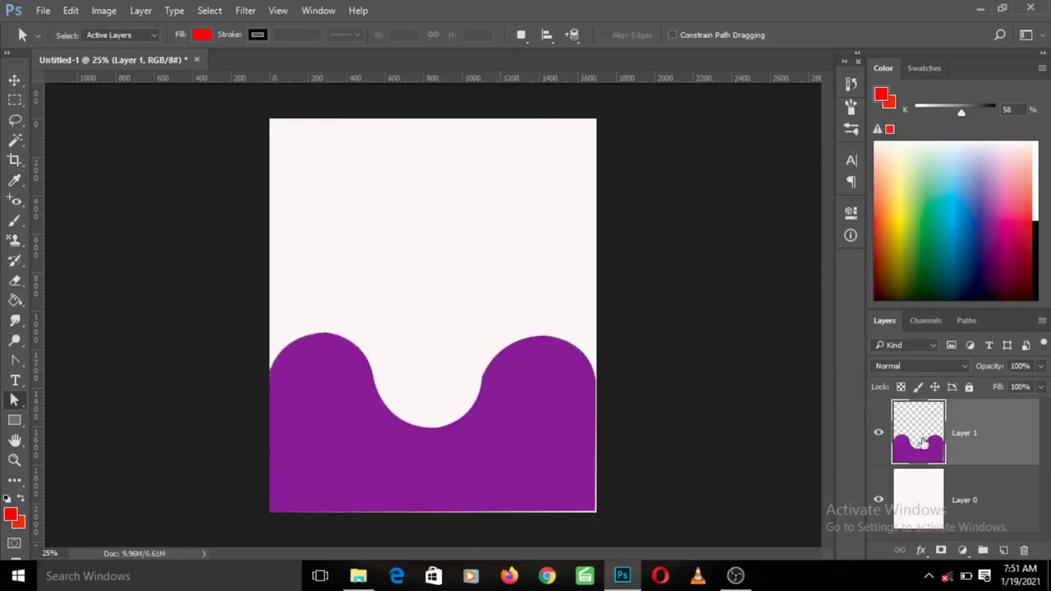
Step: Duplicate Layer 1 to create 'Layer 1 copy' above it, then reselect Layer 1
right_click(968, 448)
left_click(999, 447)
right_click(972, 454)
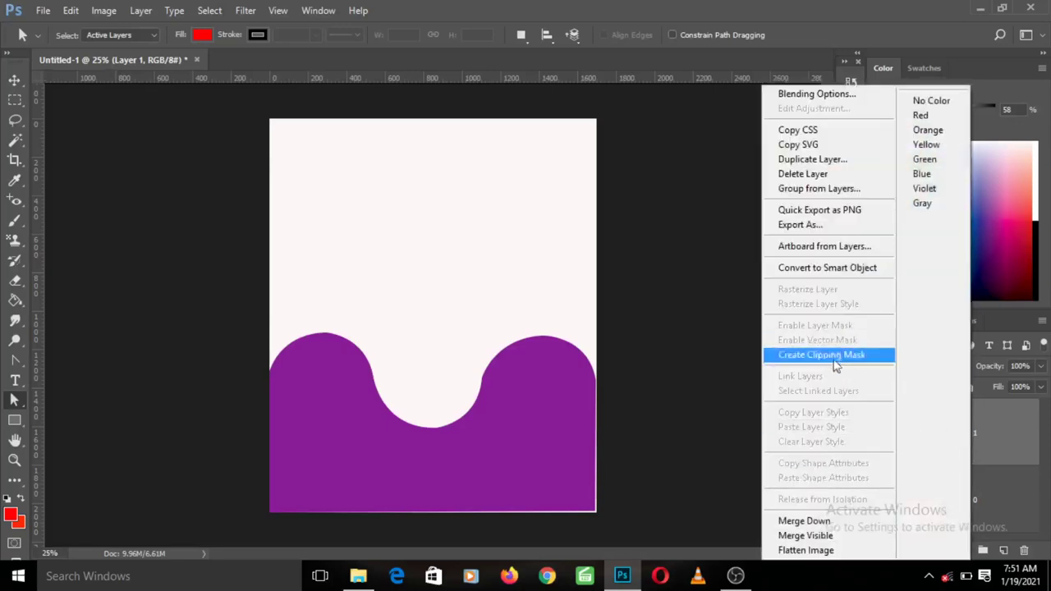
left_click(809, 160)
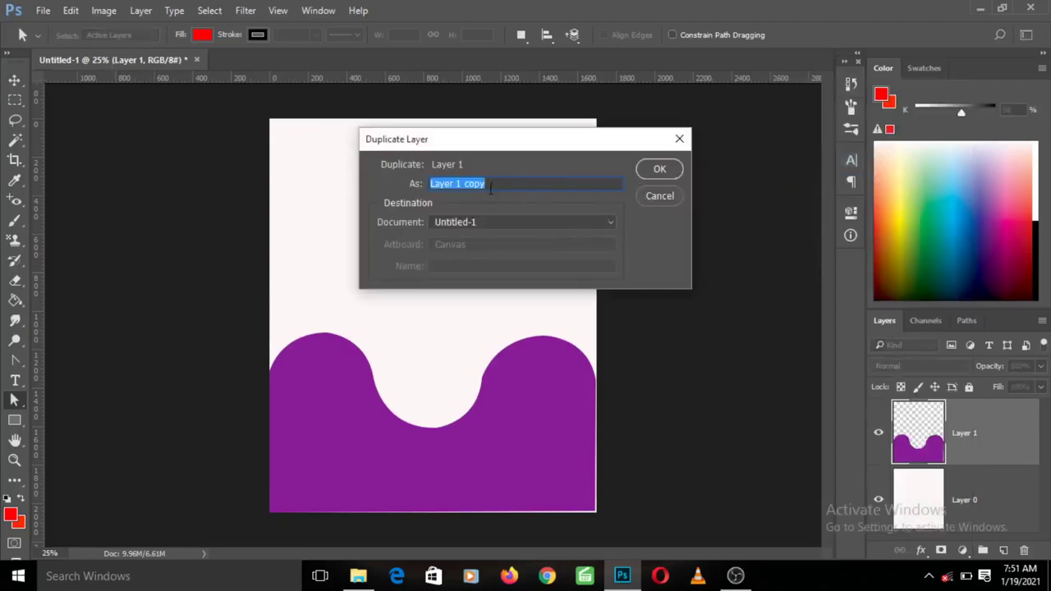
left_click(654, 170)
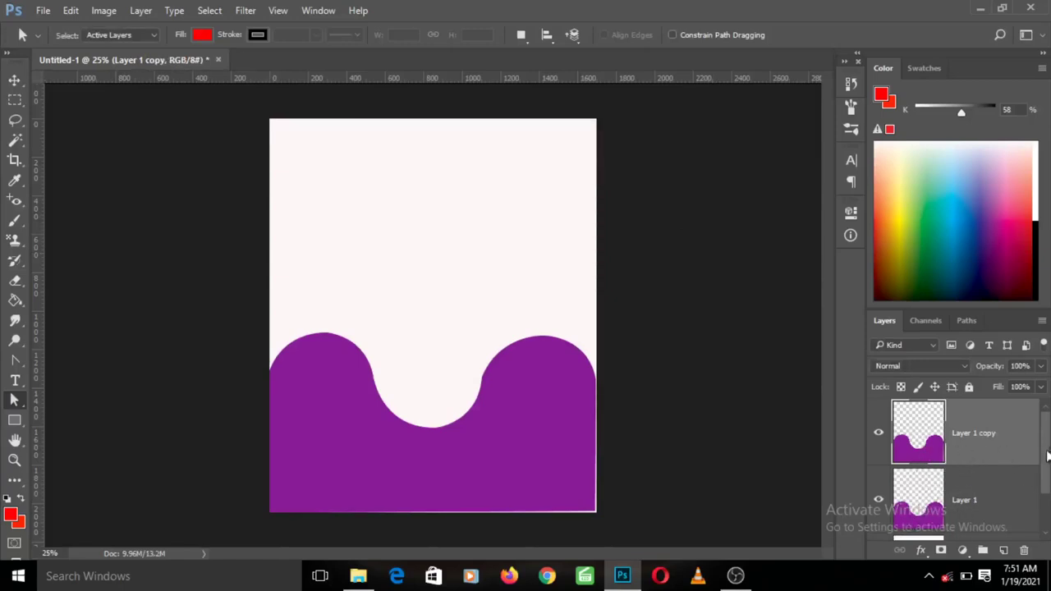
scroll(1047, 456, "down", 1)
left_click(988, 504)
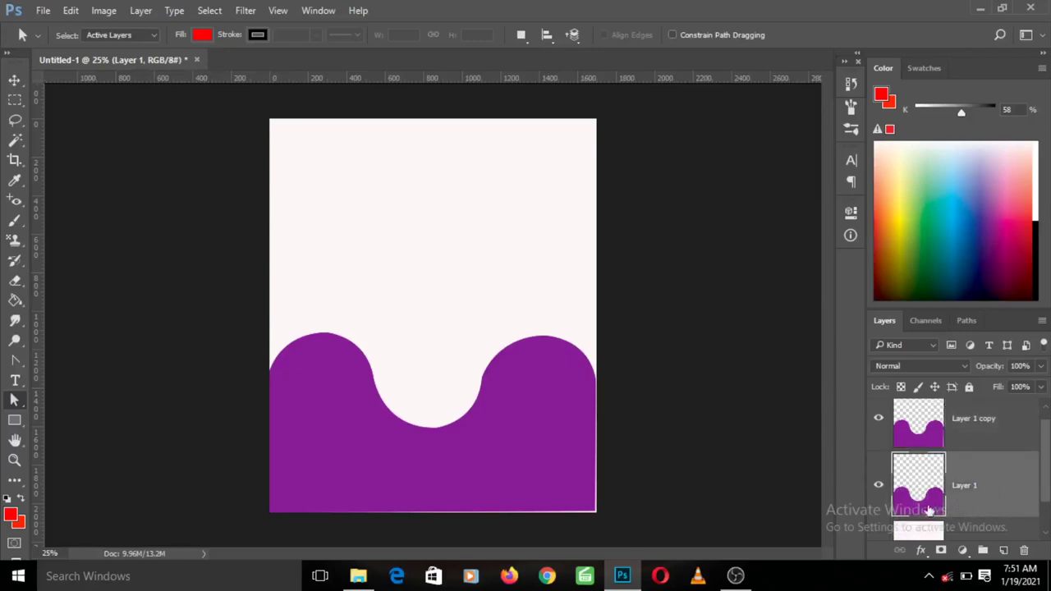
Step: Apply a bright blue #03b5ff Color Overlay layer style to Layer 1
double_click(1002, 495)
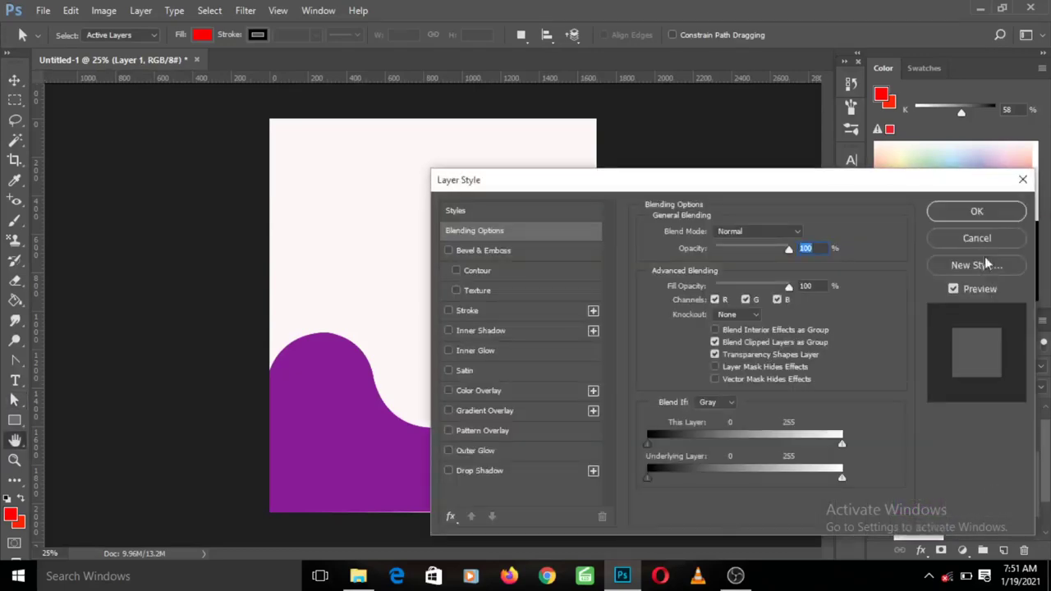
left_click(977, 239)
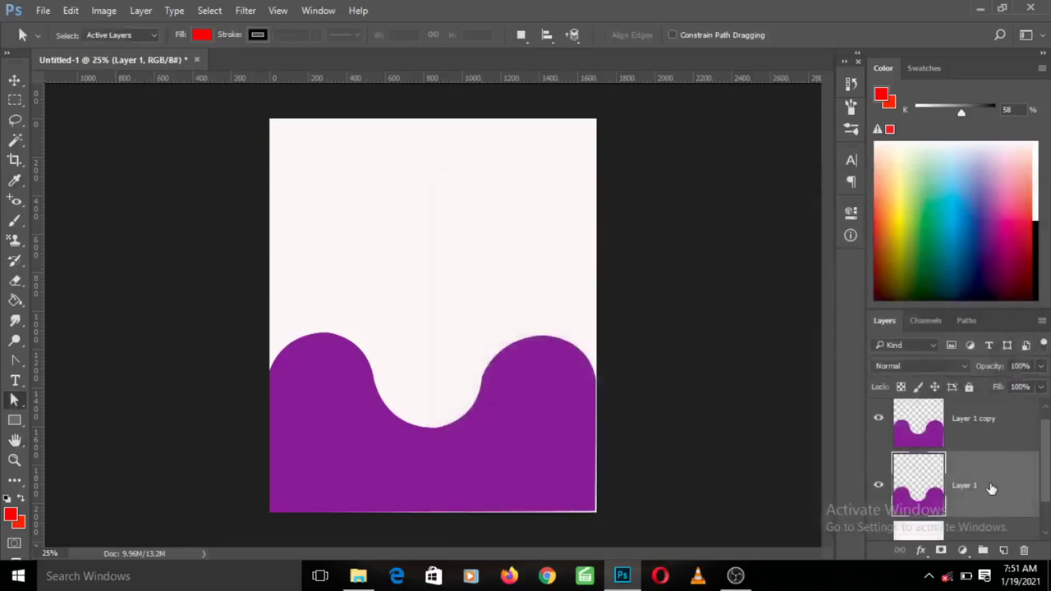
double_click(989, 488)
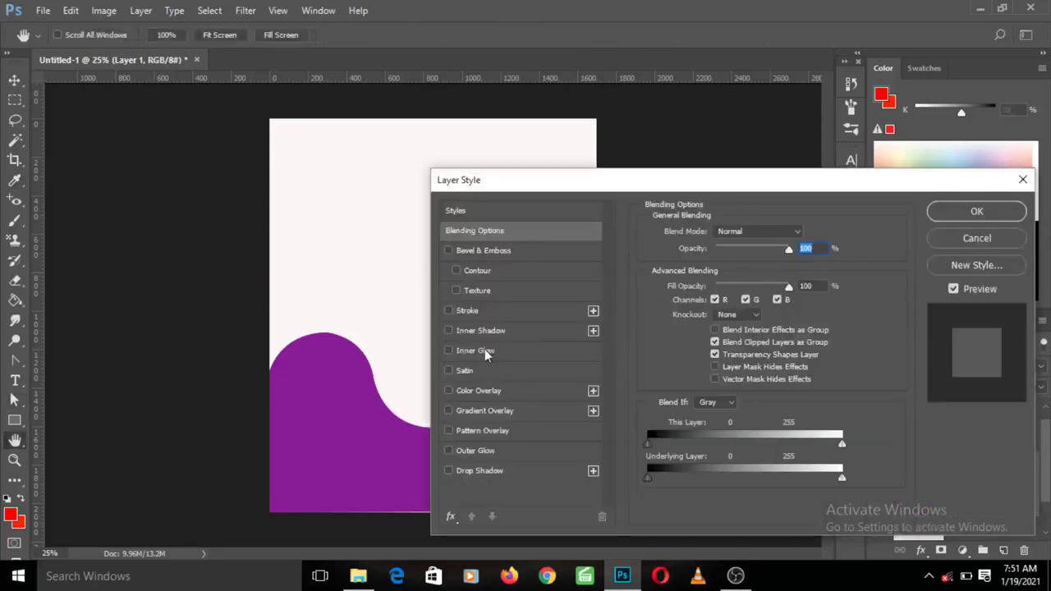
left_click(479, 391)
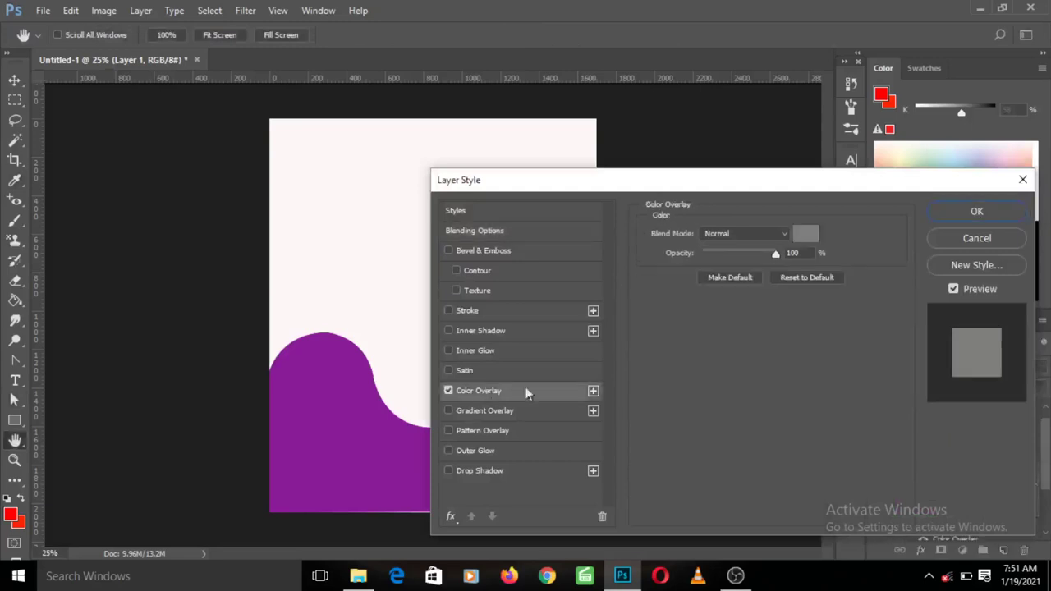
left_click(805, 234)
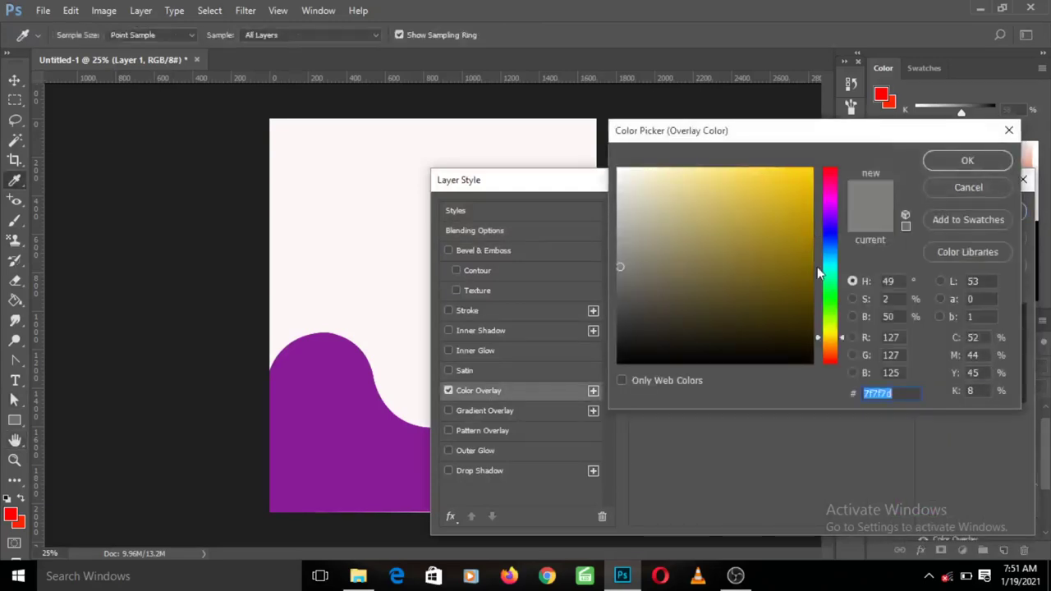
left_click(829, 256)
left_click_drag(753, 305, 816, 165)
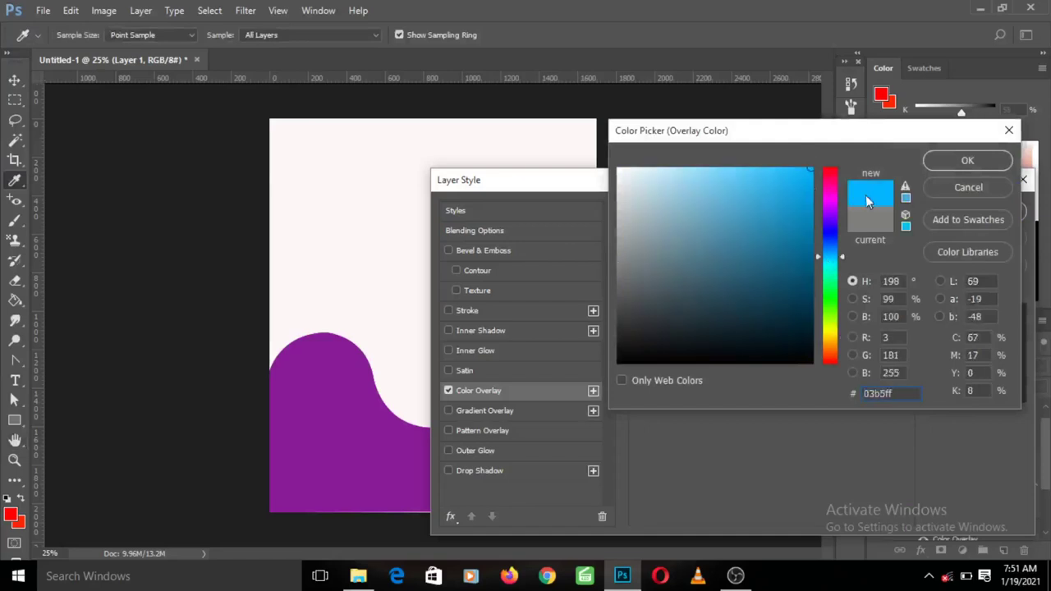
left_click(952, 161)
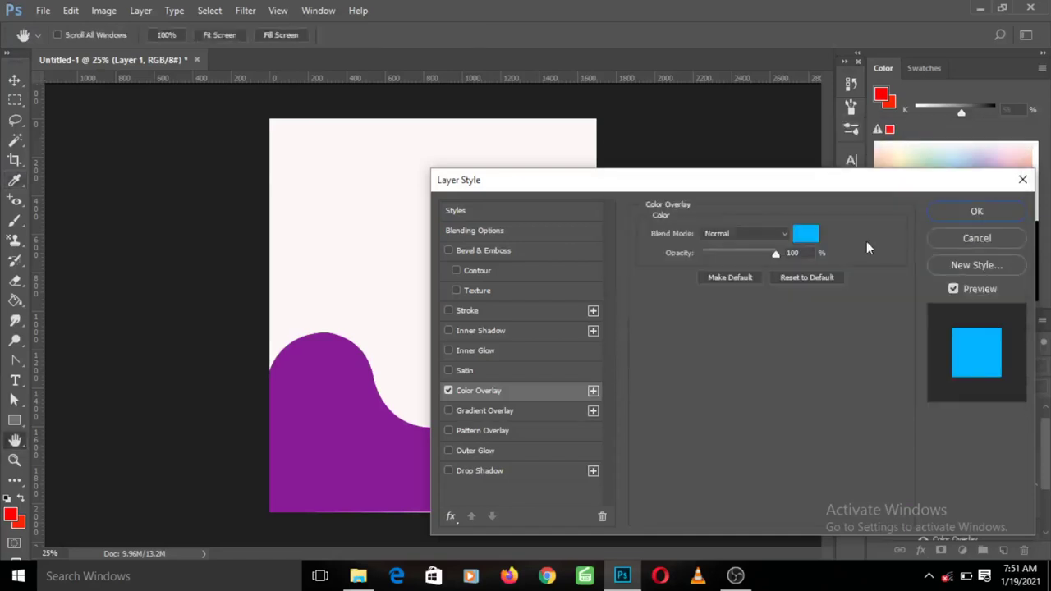
left_click(958, 215)
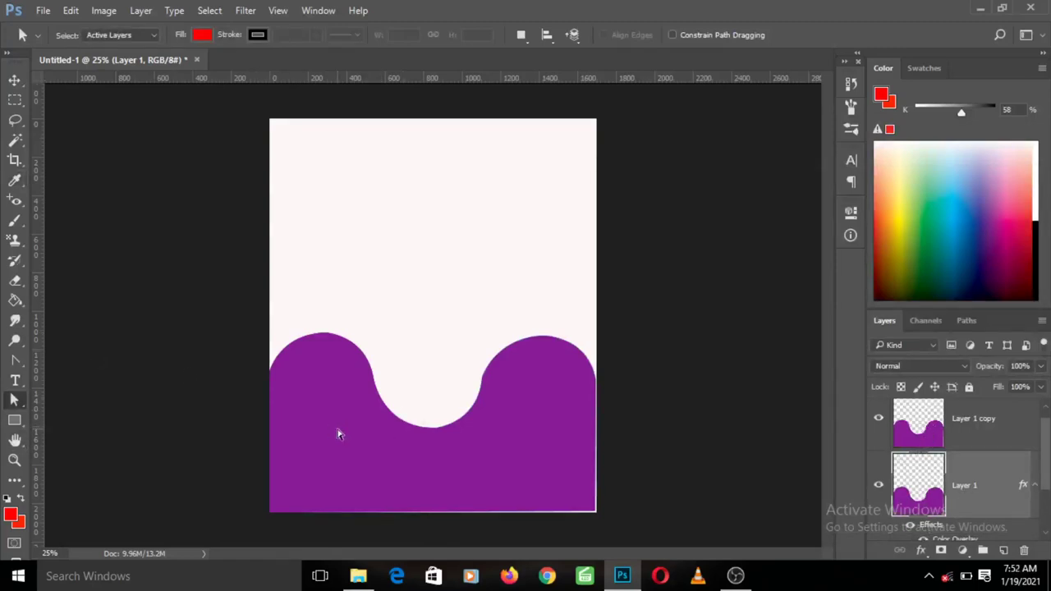
Step: Free-transform Layer 1 to move the blue wave upward above the purple wave
key("ctrl+t")
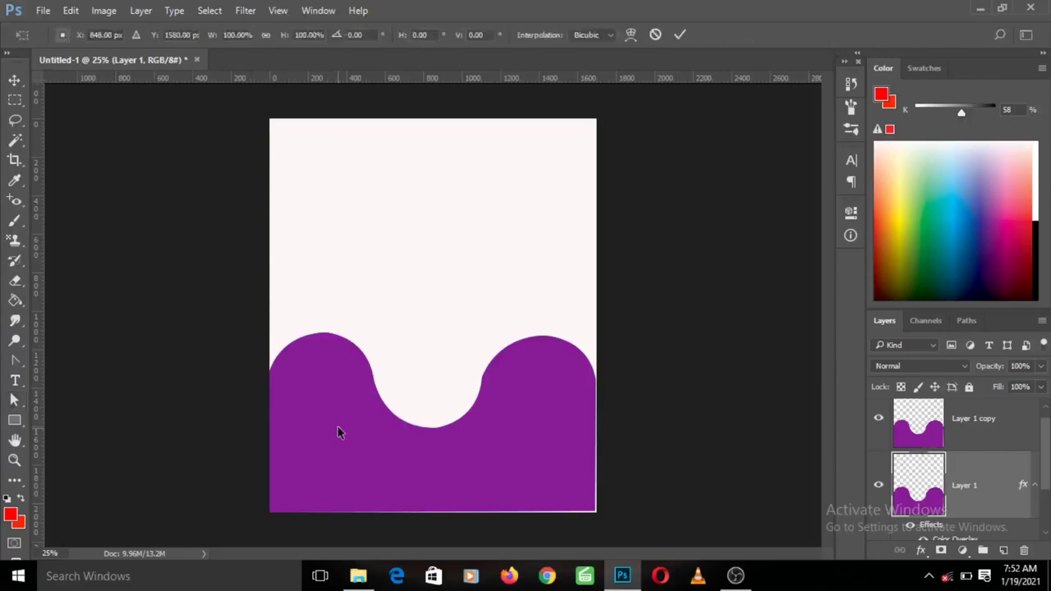
left_click_drag(432, 333, 447, 273)
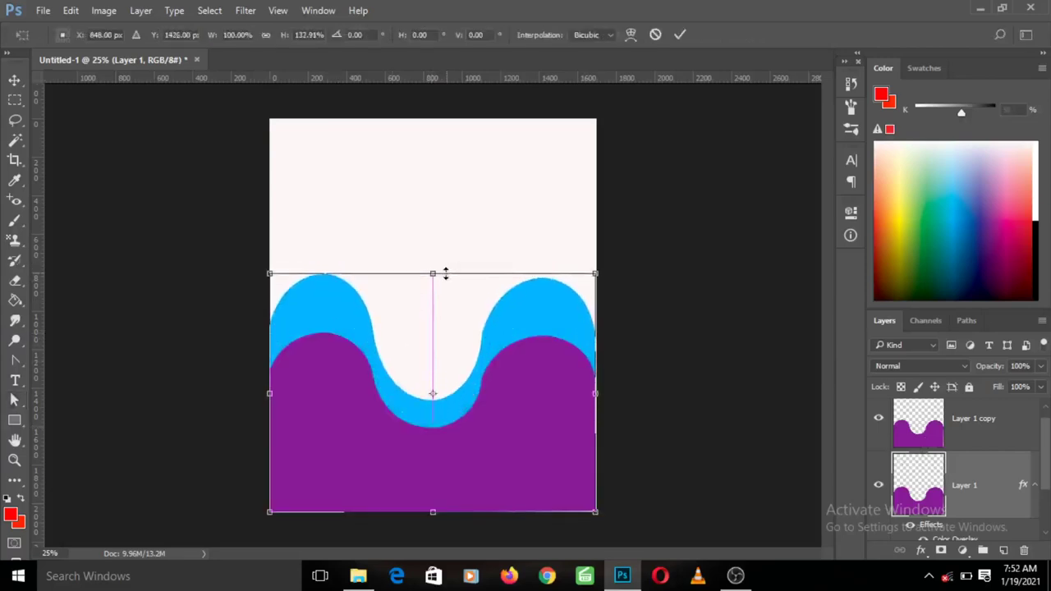
key("ctrl+z")
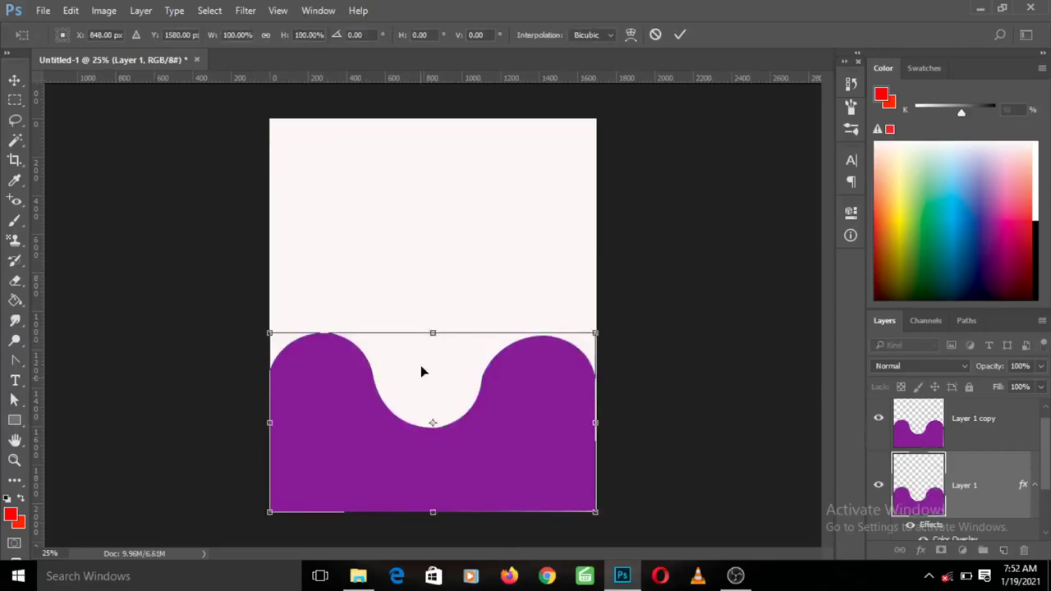
mouse_move(422, 382)
left_mouse_down()
mouse_move(434, 326)
mouse_move(432, 347)
mouse_move(427, 324)
mouse_move(414, 335)
left_mouse_up()
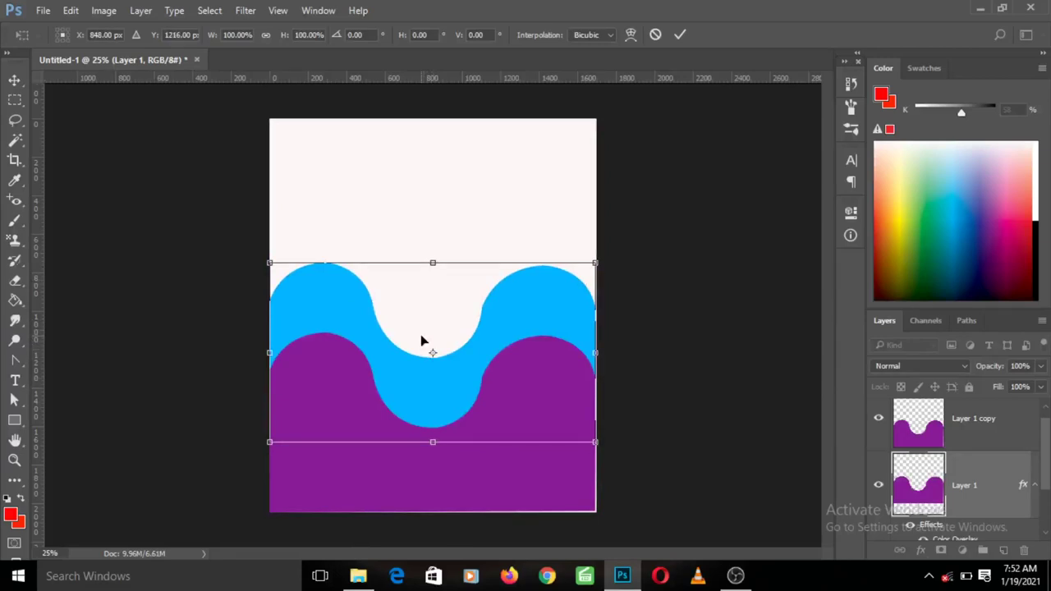
key("a")
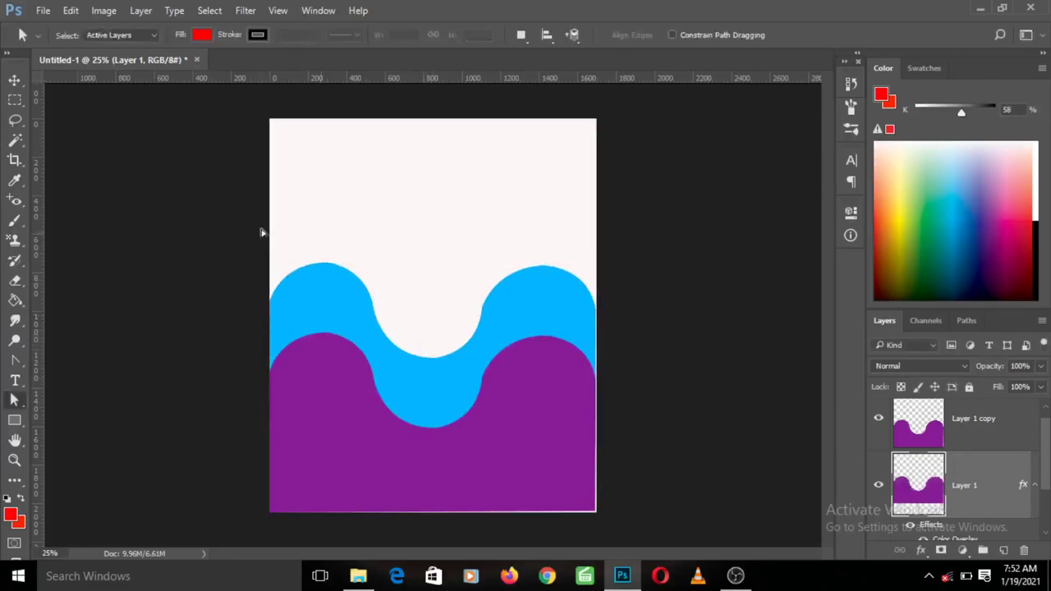